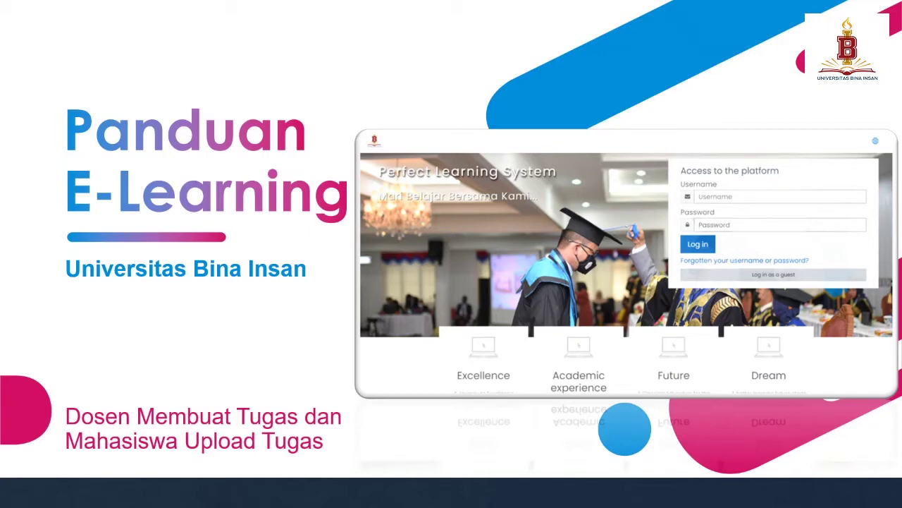
Step: End the slide show, switch to the browser and look over the topics of the PEMROGRAMAN LANJUT-III RSK REG A2 course
key("Escape")
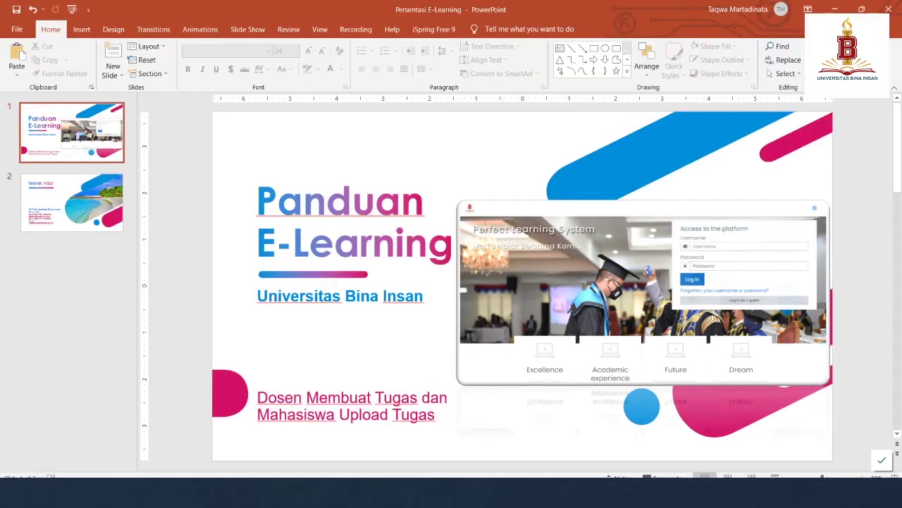
key("alt+Tab")
scroll(325, 318, "up", 10)
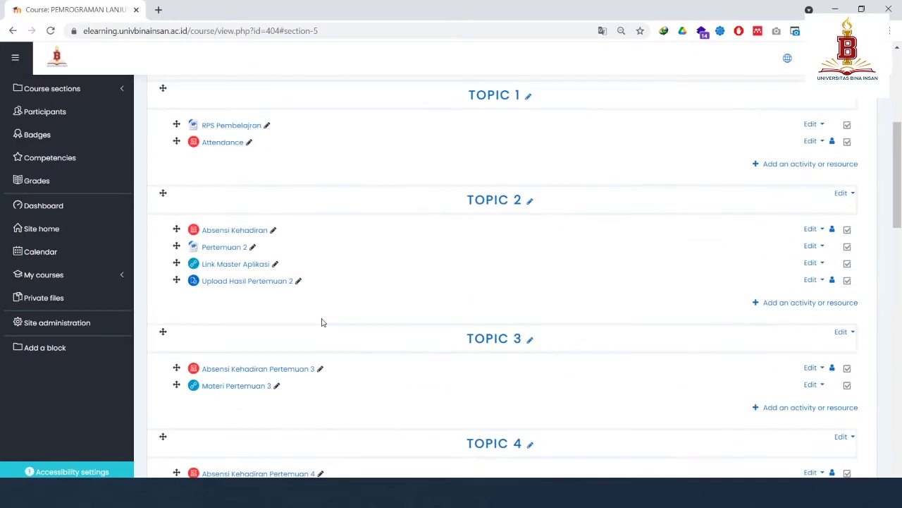
scroll(323, 318, "up", 2)
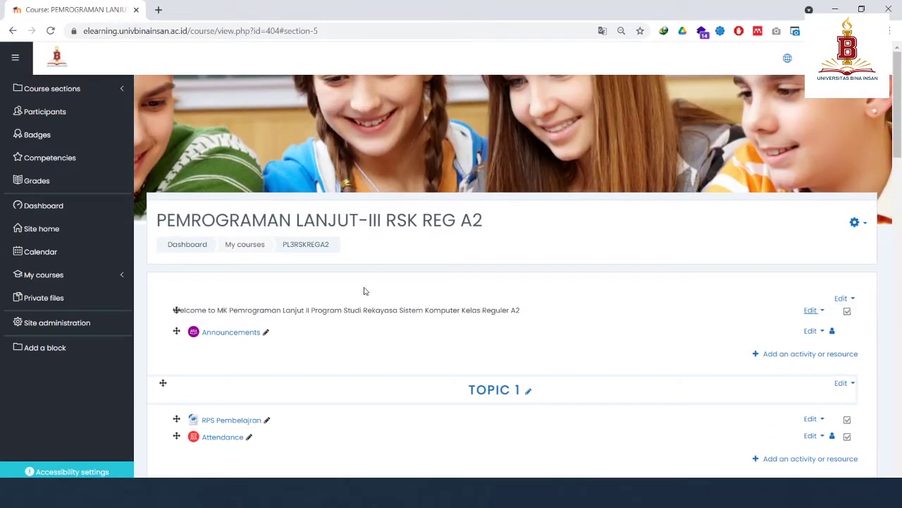
scroll(364, 291, "down", 8)
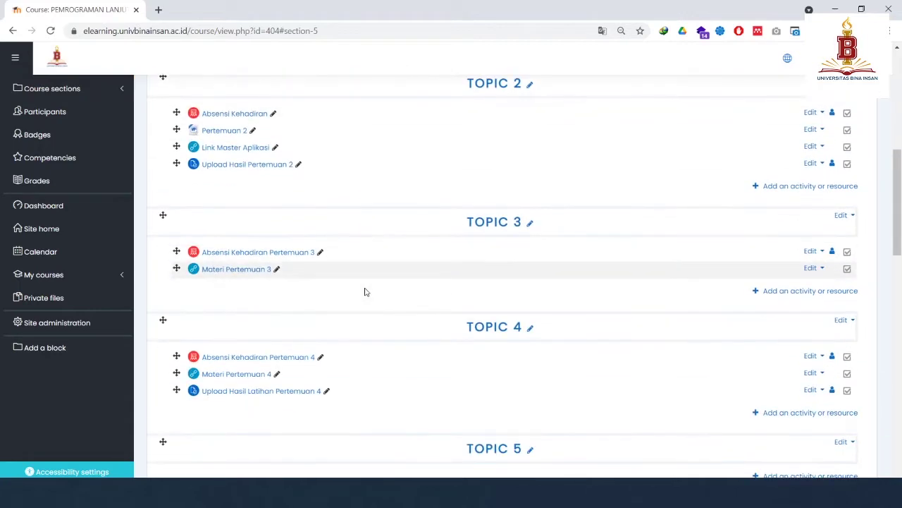
scroll(629, 323, "up", 8)
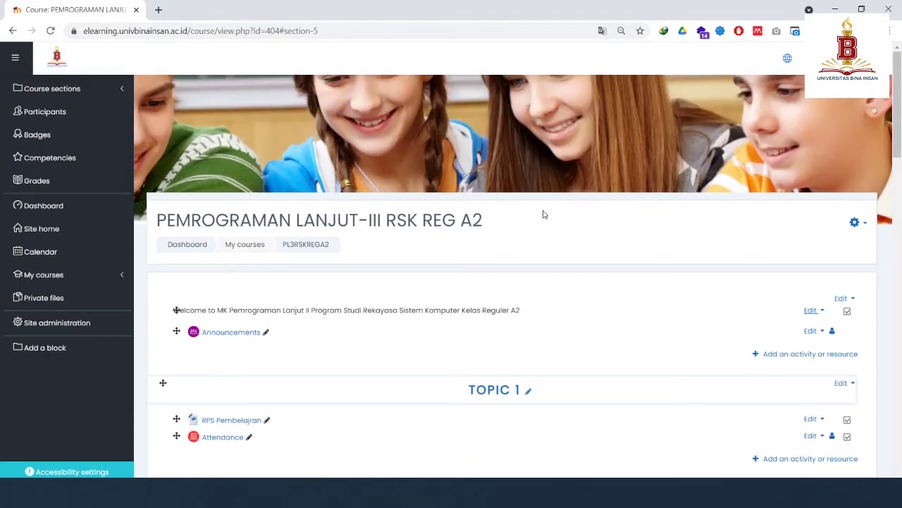
Step: Turn editing off for the course
left_click(854, 222)
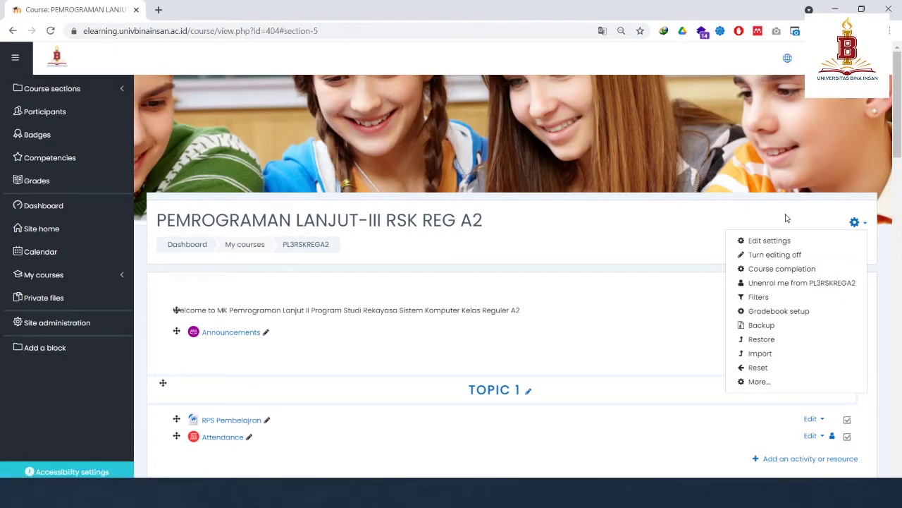
left_click(793, 218)
left_click(855, 220)
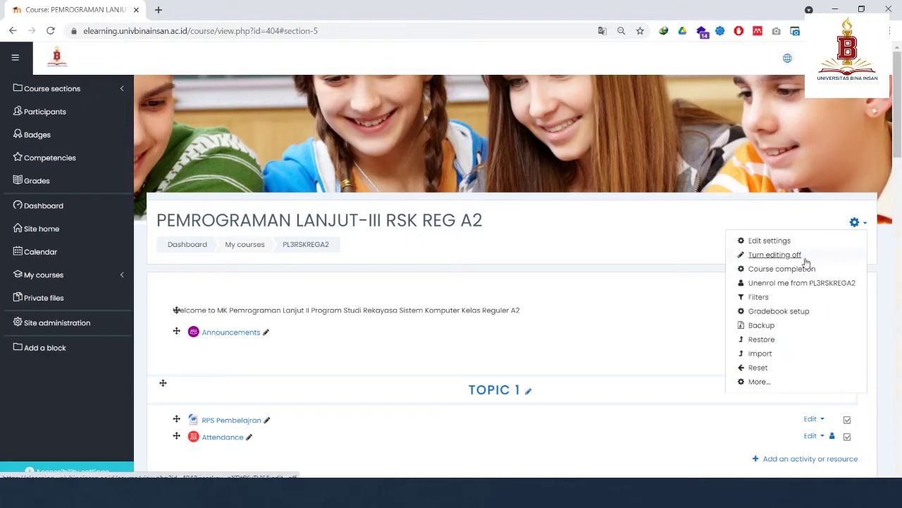
left_click(803, 259)
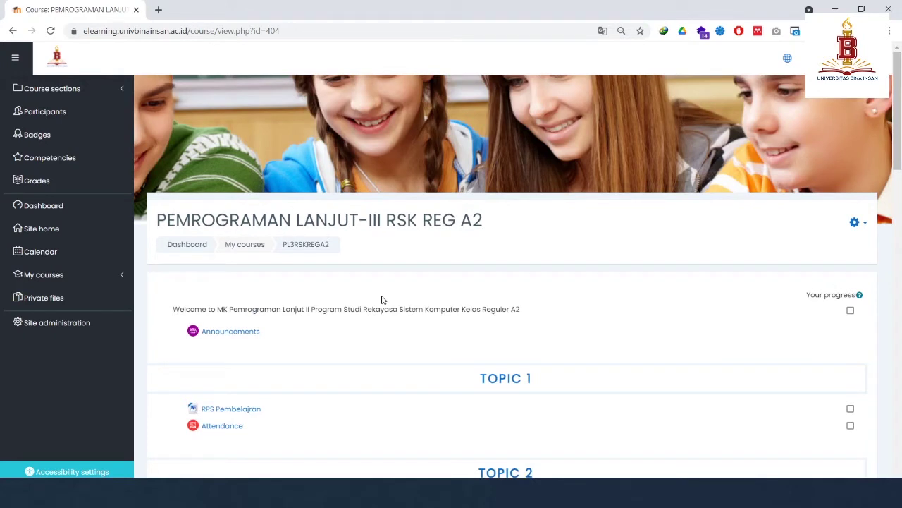
Step: Turn editing on for the course
scroll(382, 299, "down", 1)
scroll(451, 295, "up", 1)
left_click(855, 225)
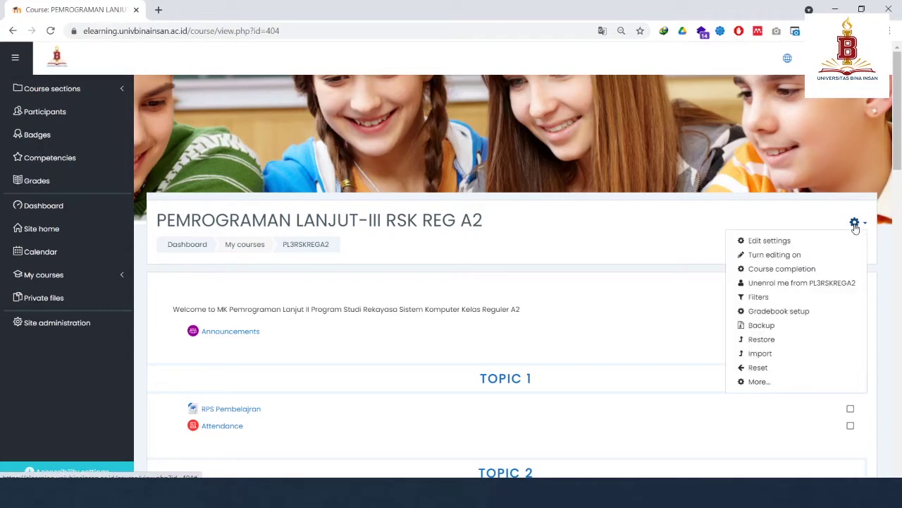
left_click(781, 259)
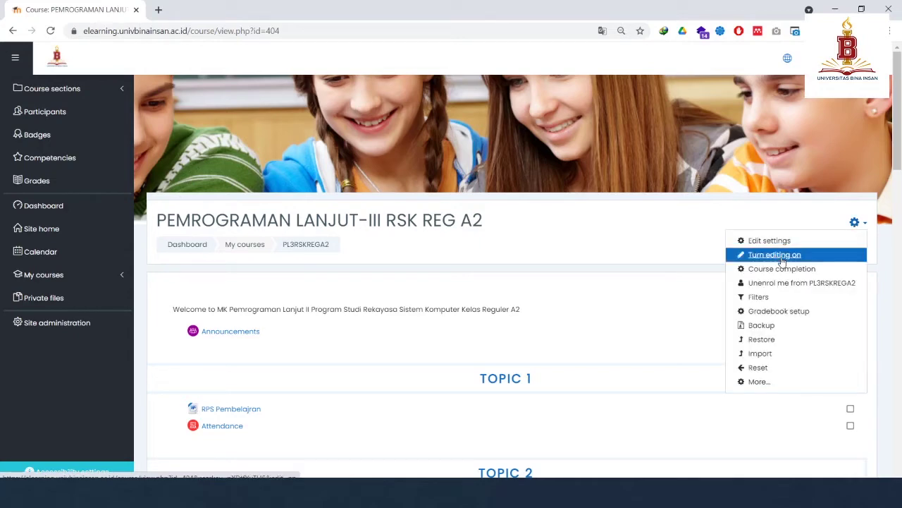
Step: Examine the existing activities in the course topics and briefly view the activity chooser for Topic 5
scroll(585, 285, "down", 4)
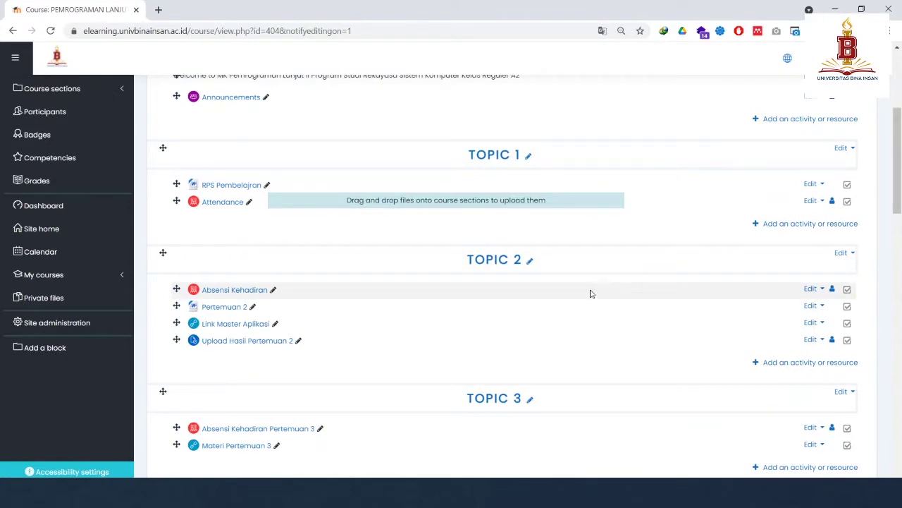
scroll(590, 293, "down", 4)
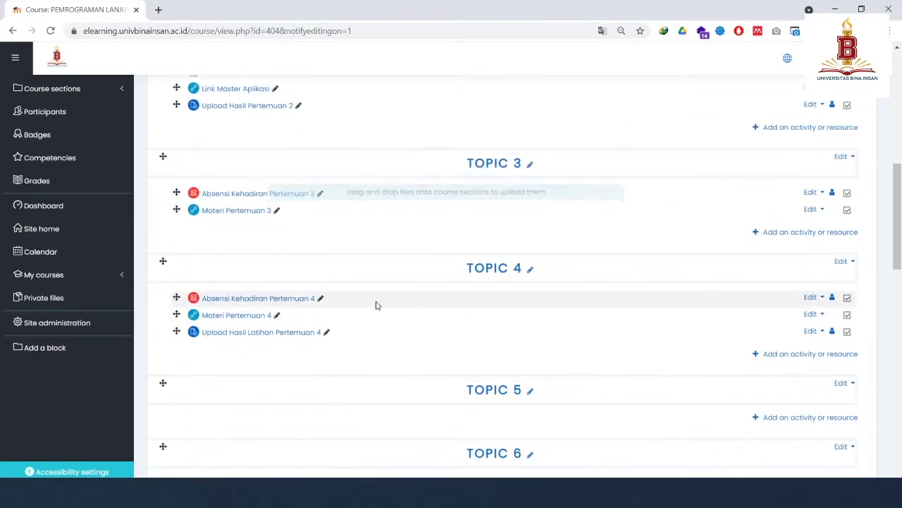
scroll(282, 310, "up", 3)
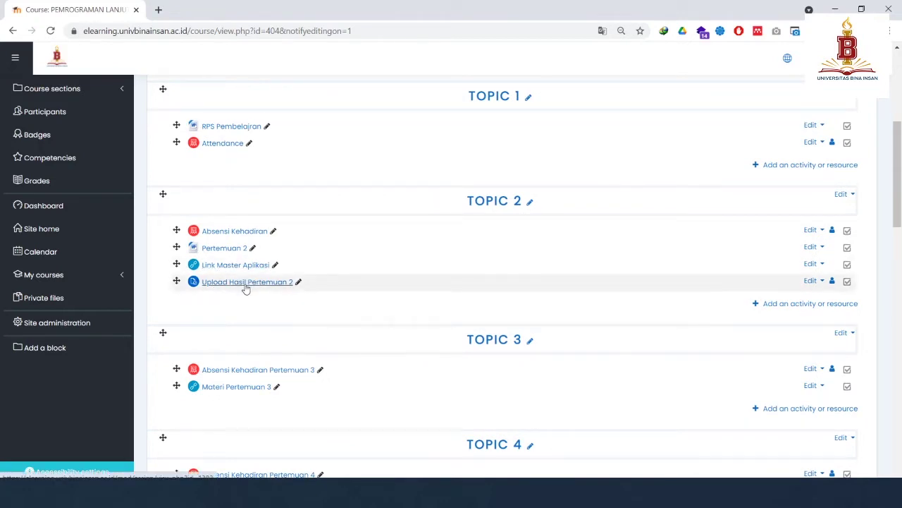
scroll(282, 285, "up", 3)
scroll(280, 286, "down", 8)
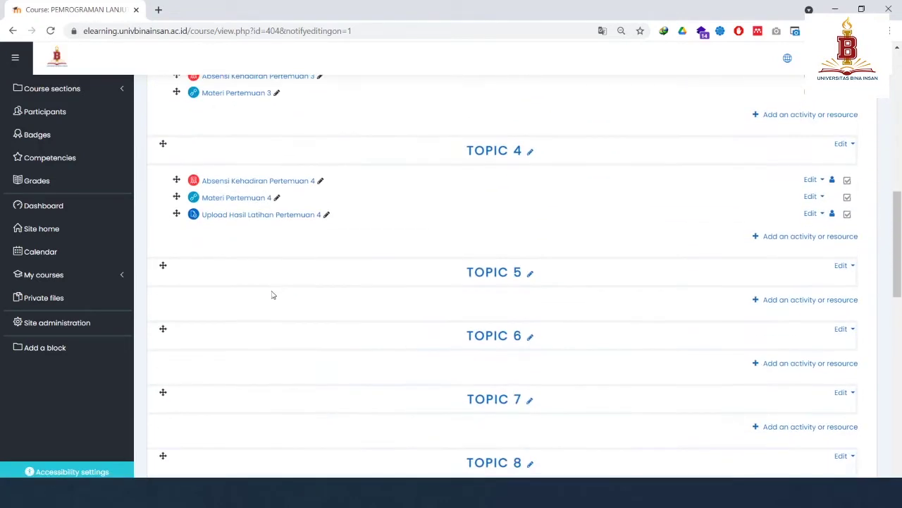
scroll(387, 262, "down", 2)
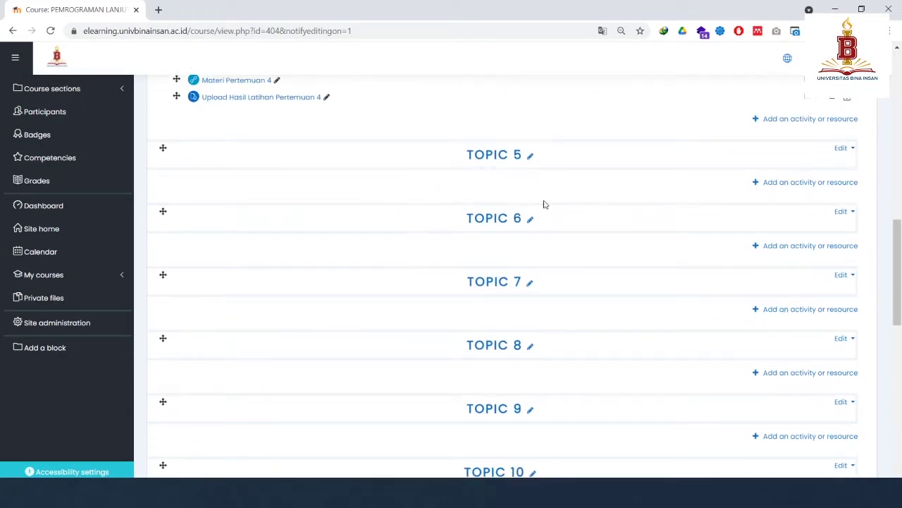
left_click(765, 184)
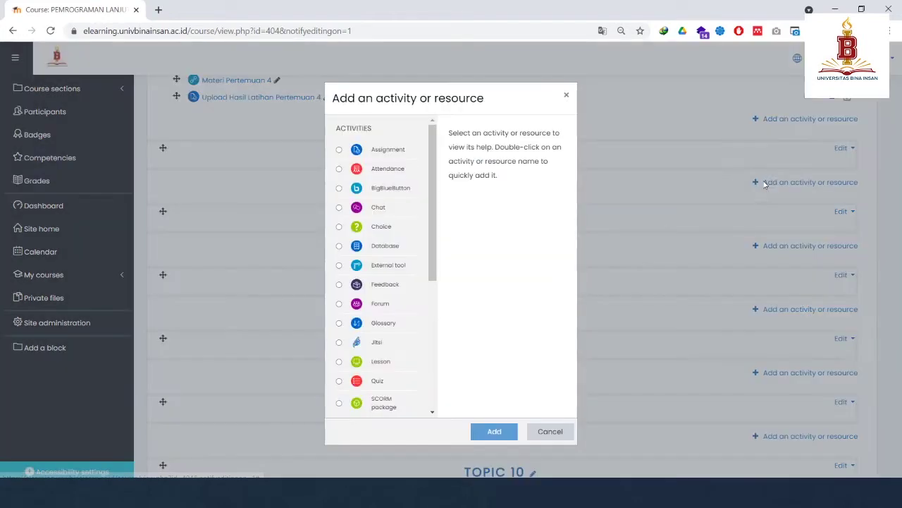
left_click(571, 103)
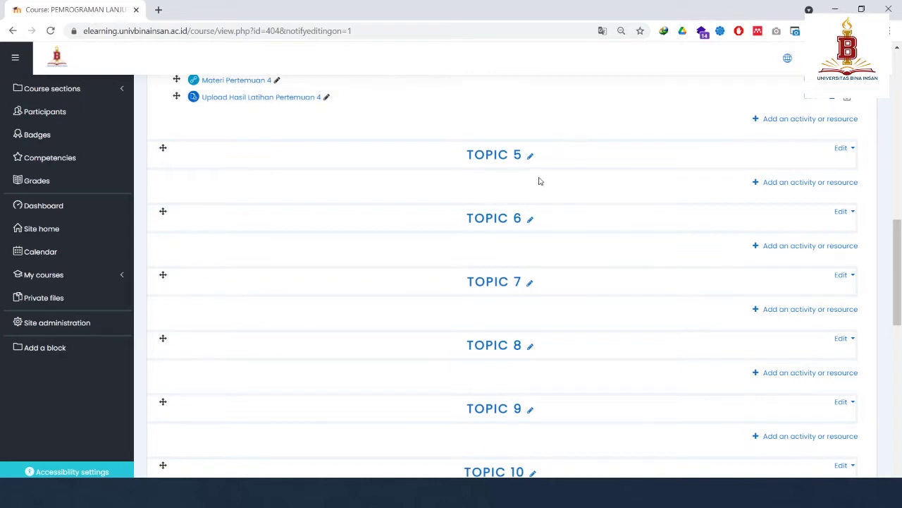
Step: Examine the activities and resources that can be added to Topic 5
left_click(781, 185)
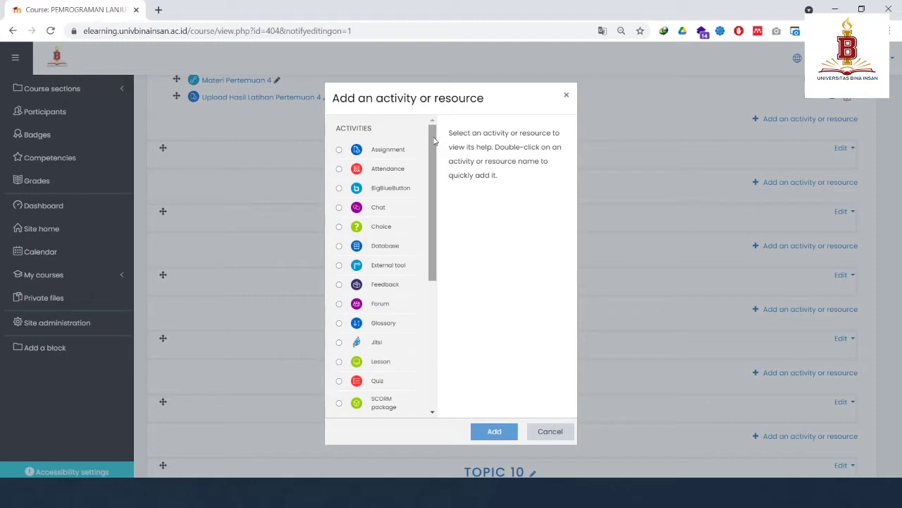
left_click_drag(434, 141, 449, 109)
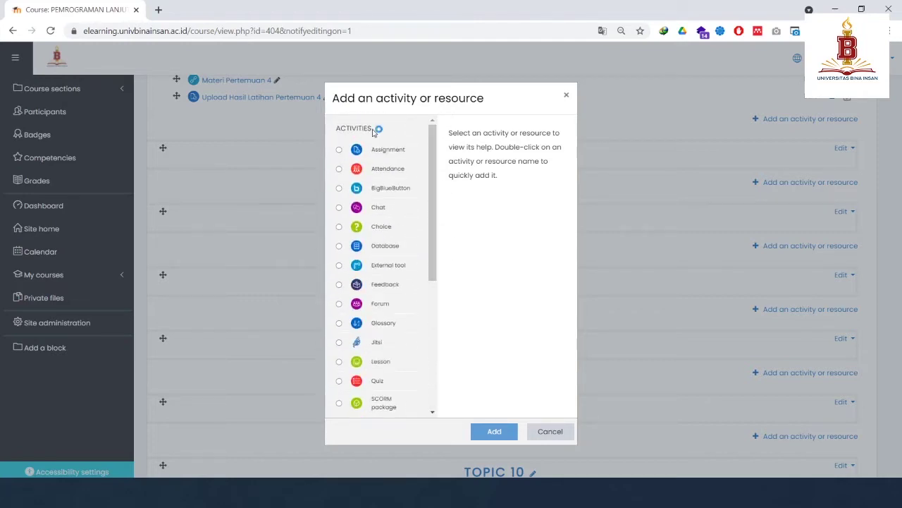
left_click_drag(336, 127, 378, 132)
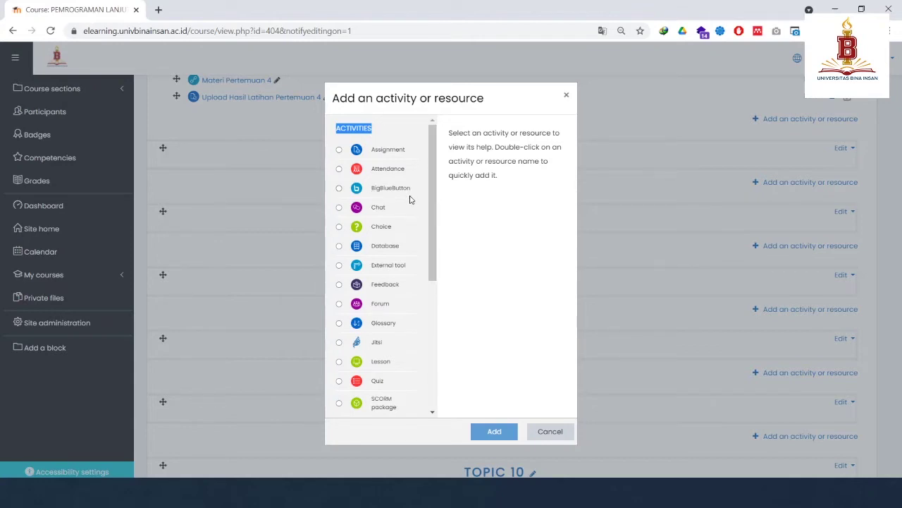
scroll(409, 196, "down", 1)
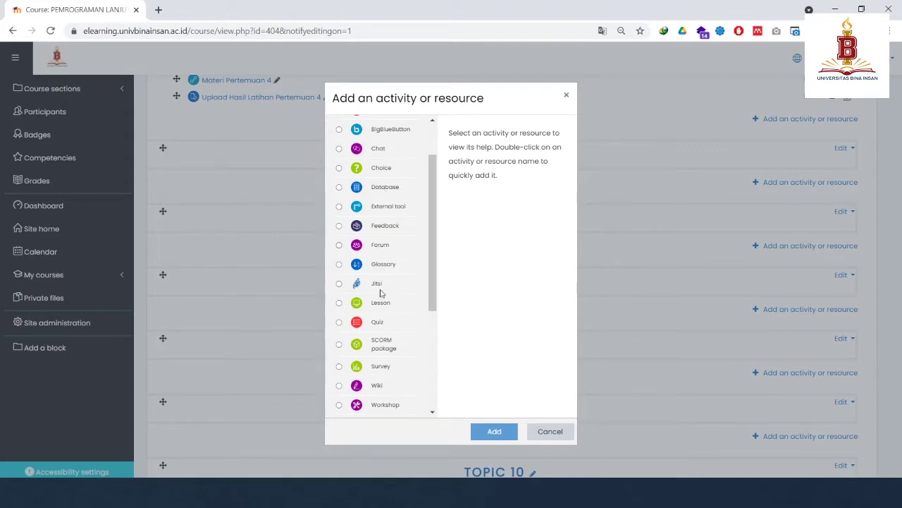
scroll(387, 325, "down", 1)
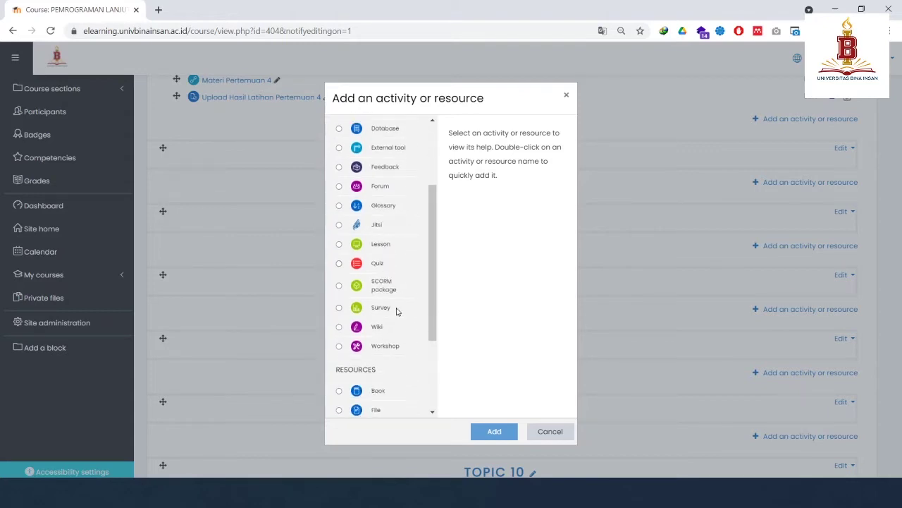
scroll(404, 296, "up", 2)
left_click(411, 135)
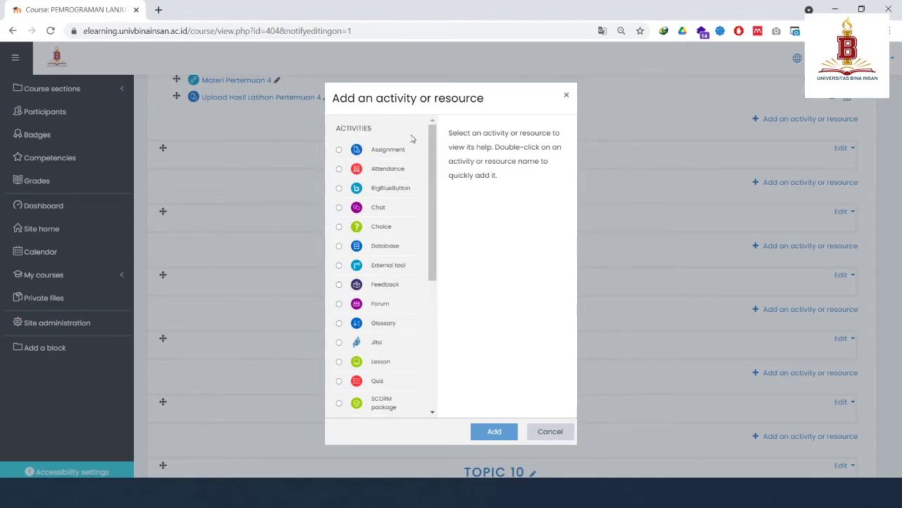
scroll(411, 155, "down", 3)
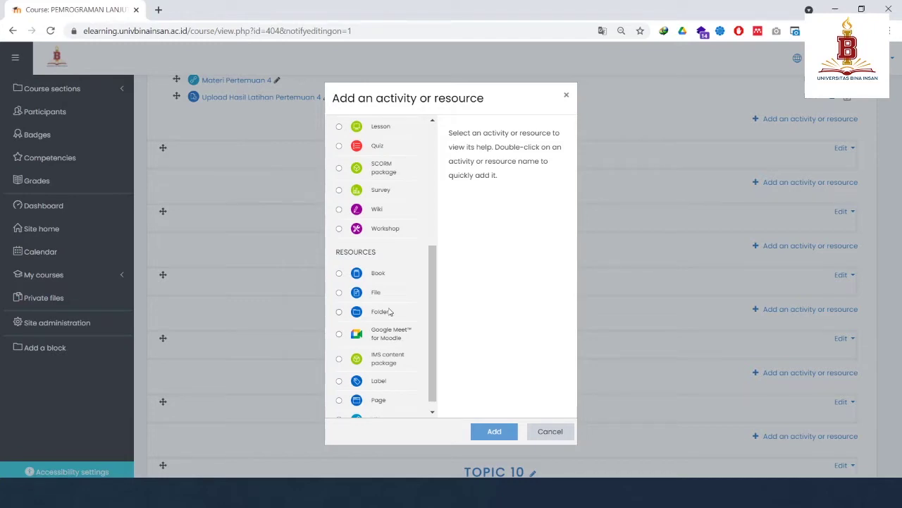
scroll(380, 325, "down", 1)
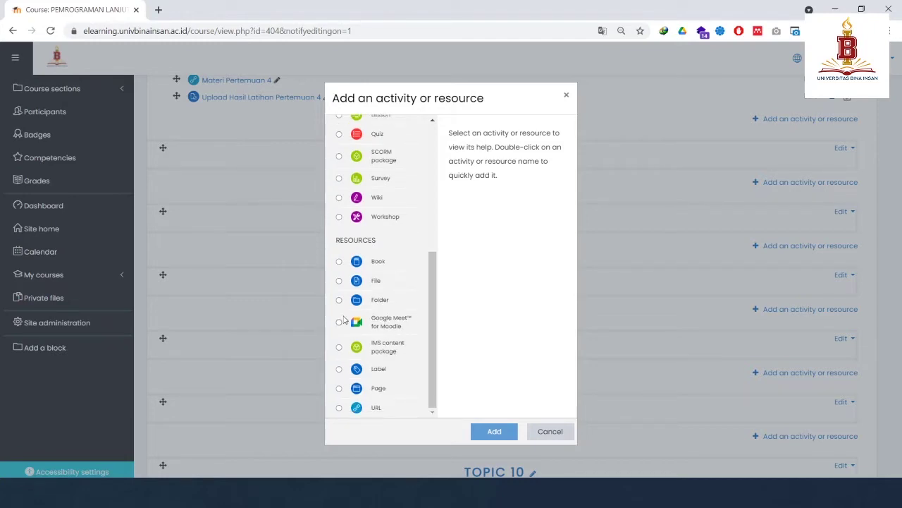
scroll(400, 304, "up", 5)
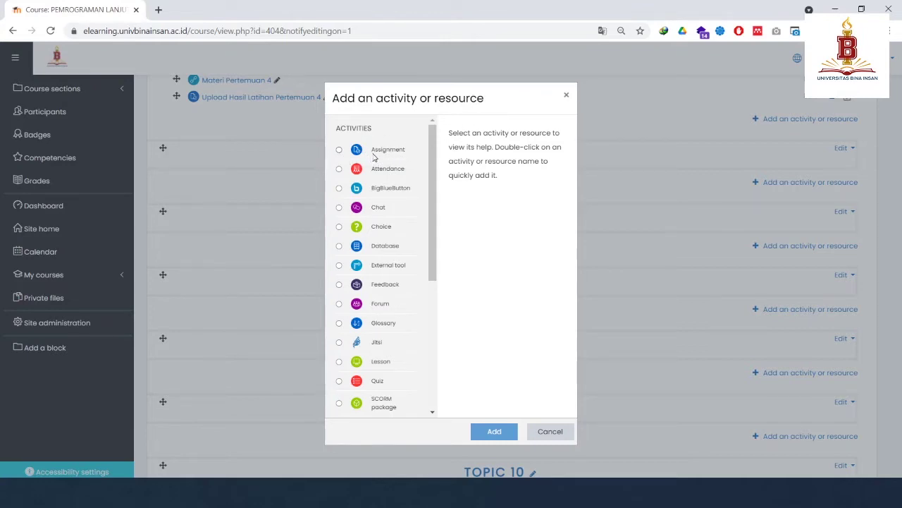
Step: Add an Assignment activity to Topic 5 and name it "Tugas Pertemuan 5"
left_click(340, 151)
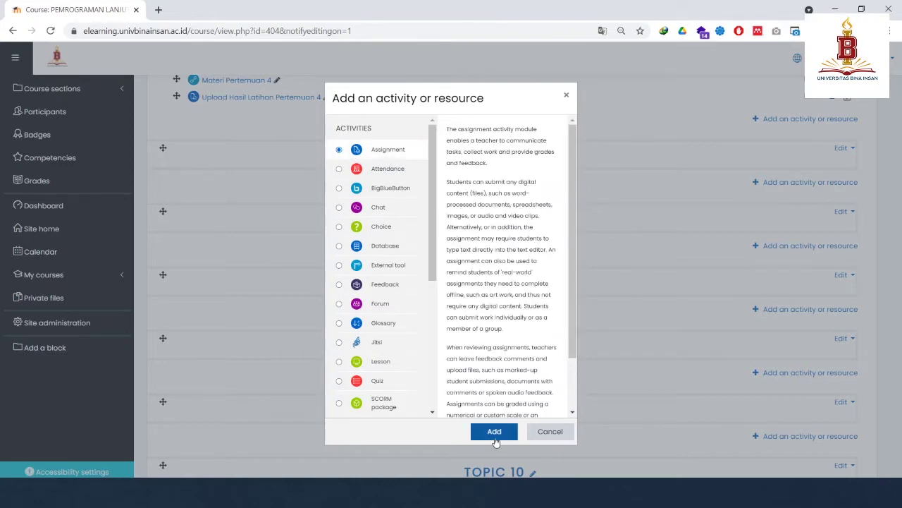
left_click(495, 437)
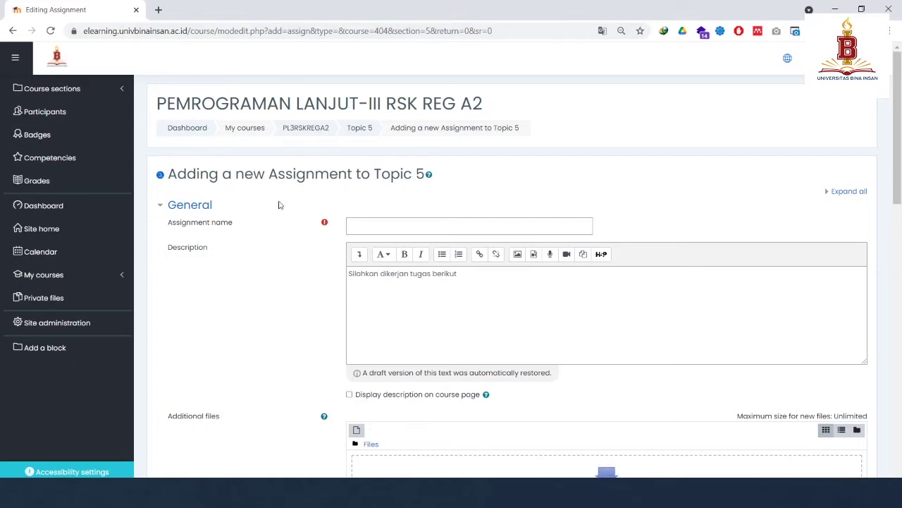
left_click_drag(168, 222, 234, 228)
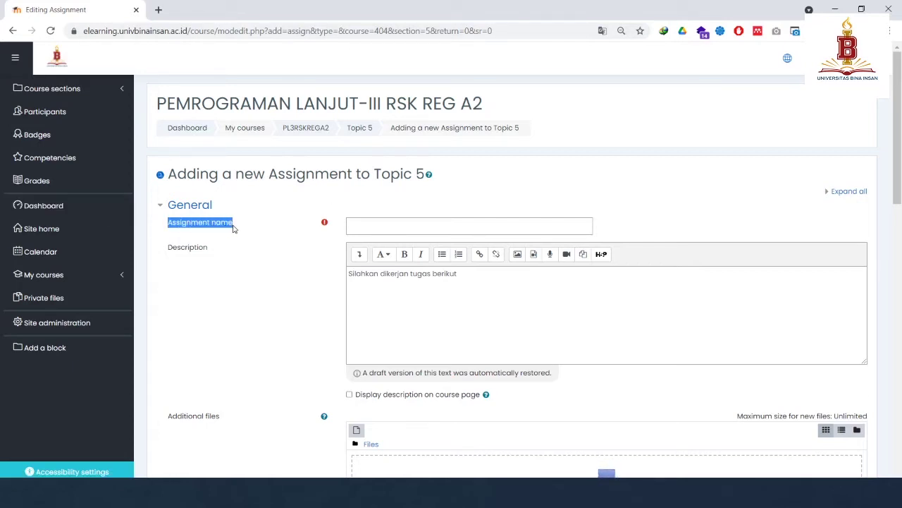
left_click(371, 229)
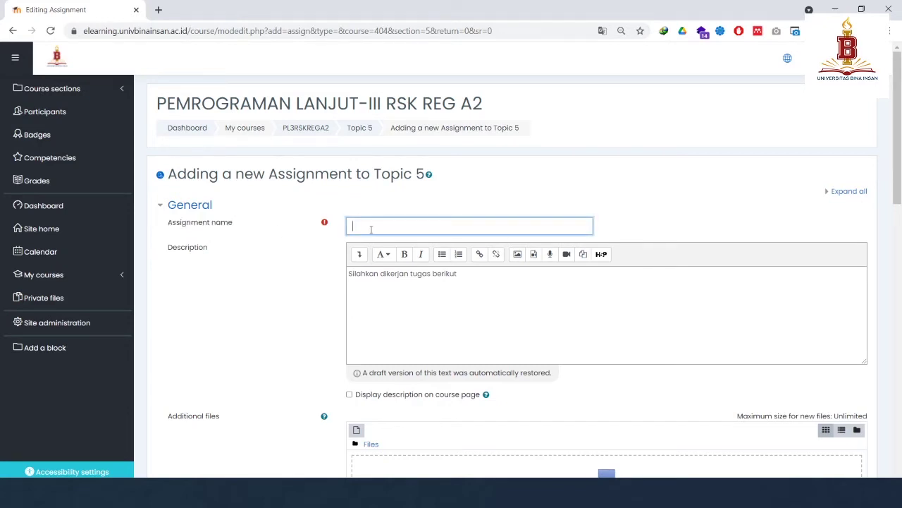
type("Tugas Pertemuan 5")
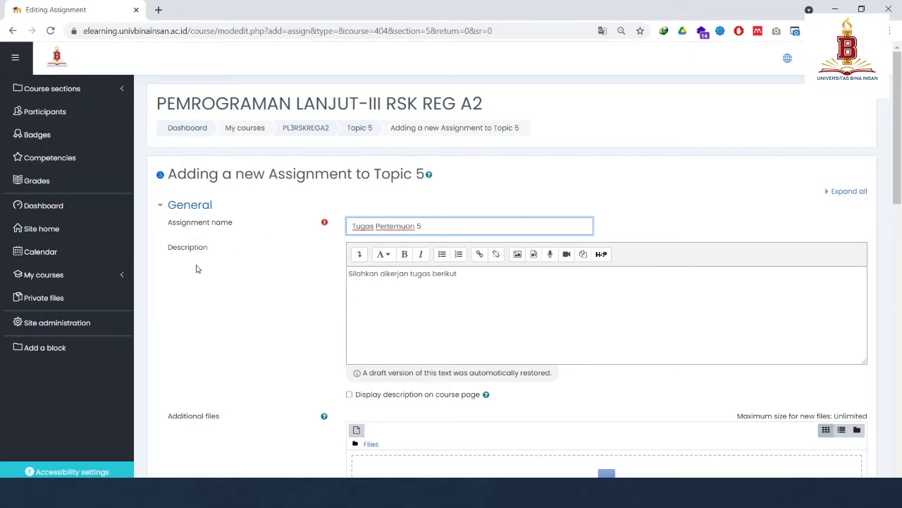
Step: Review the new assignment's description, additional files area and availability settings
scroll(317, 282, "down", 1)
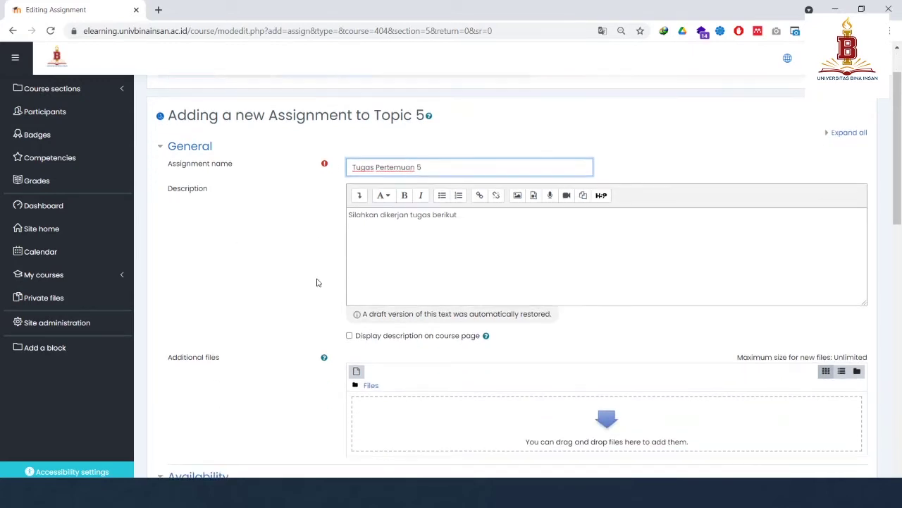
left_click(480, 224)
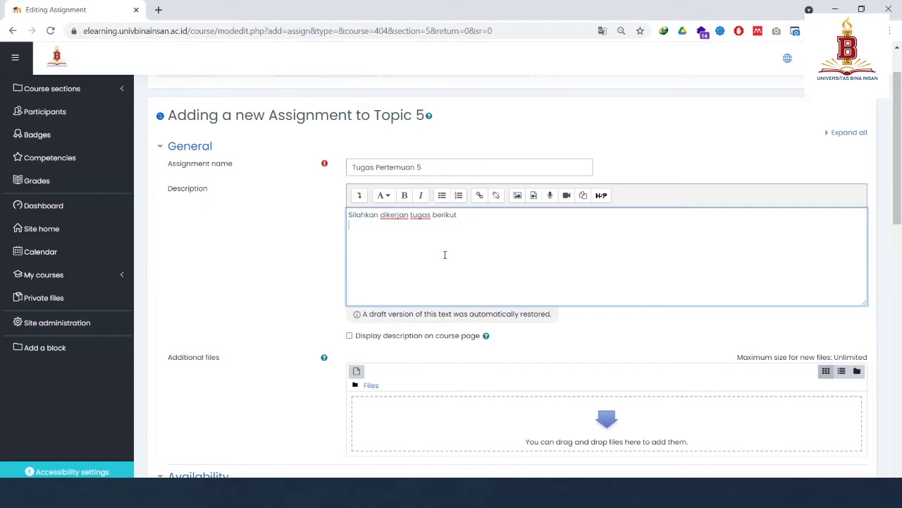
scroll(459, 241, "down", 3)
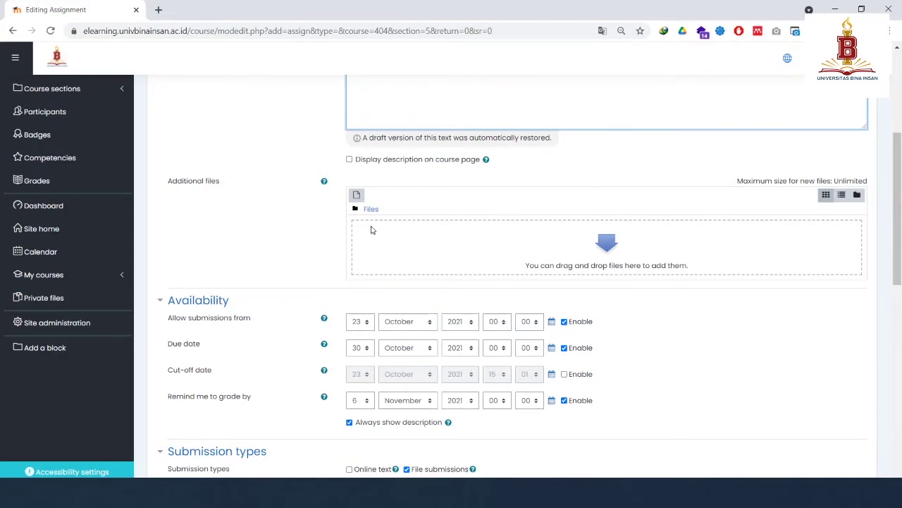
scroll(374, 232, "up", 3)
scroll(397, 255, "down", 1)
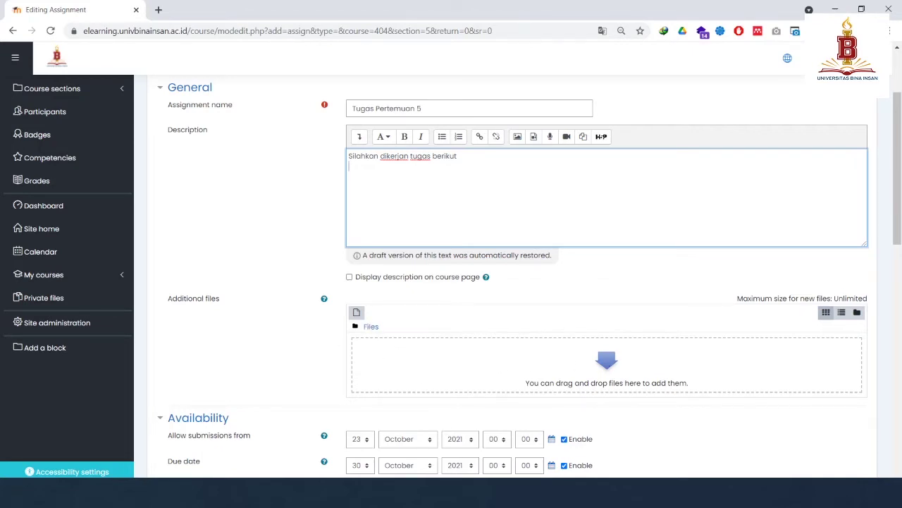
Step: Attach the SOAL Tugas Word file from the Praktek SIG folder to the assignment's additional files
mouse_move(448, 492)
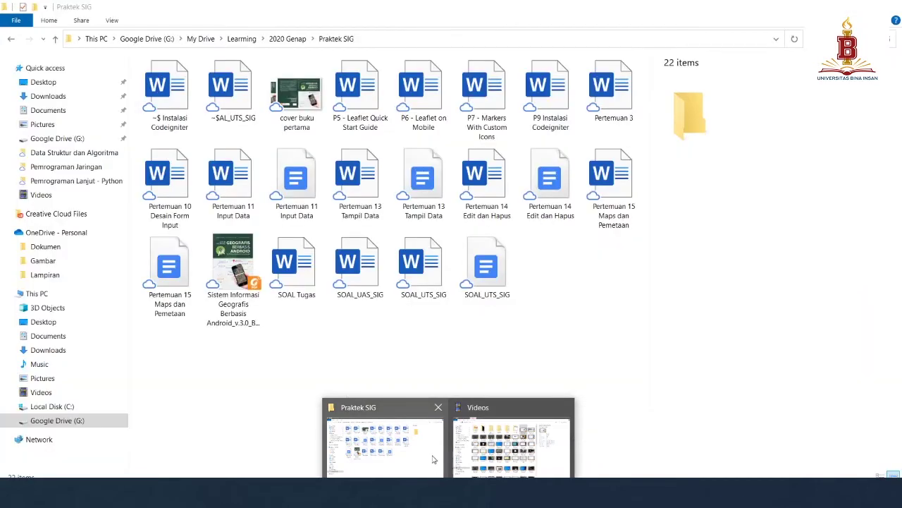
left_click(423, 445)
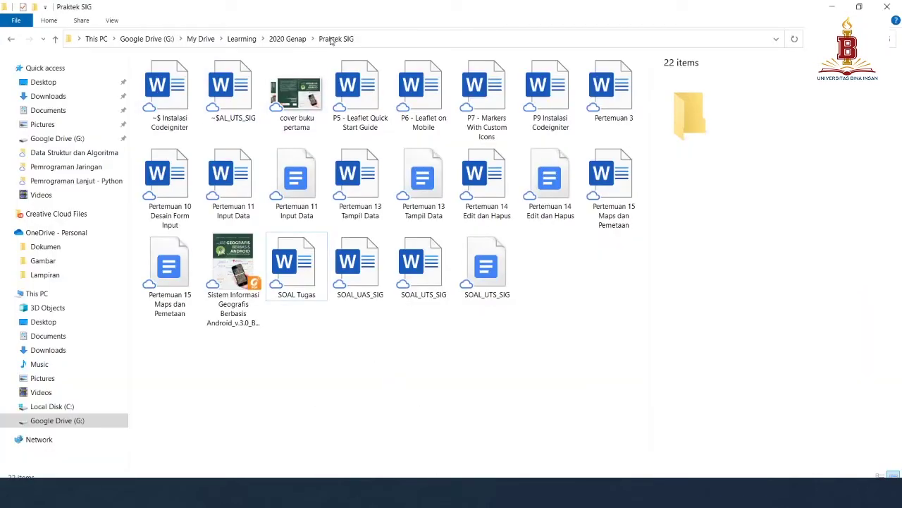
left_click(301, 255)
left_click_drag(301, 255, 592, 359)
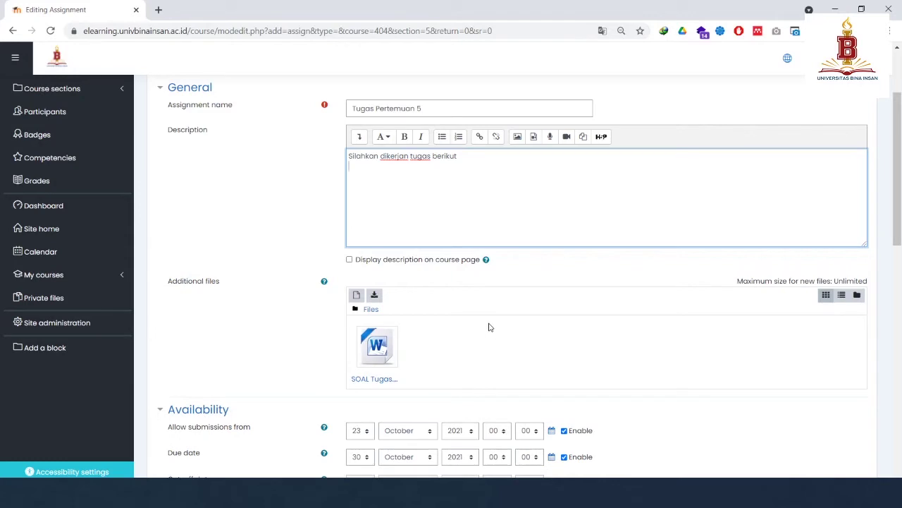
Step: Look over the file picker's upload form for additional files and close it without uploading anything
scroll(502, 332, "down", 1)
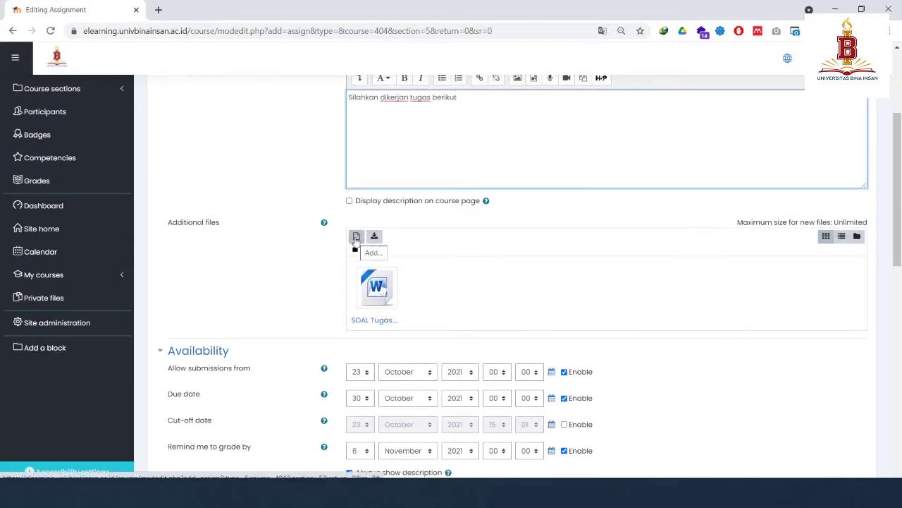
left_click(356, 238)
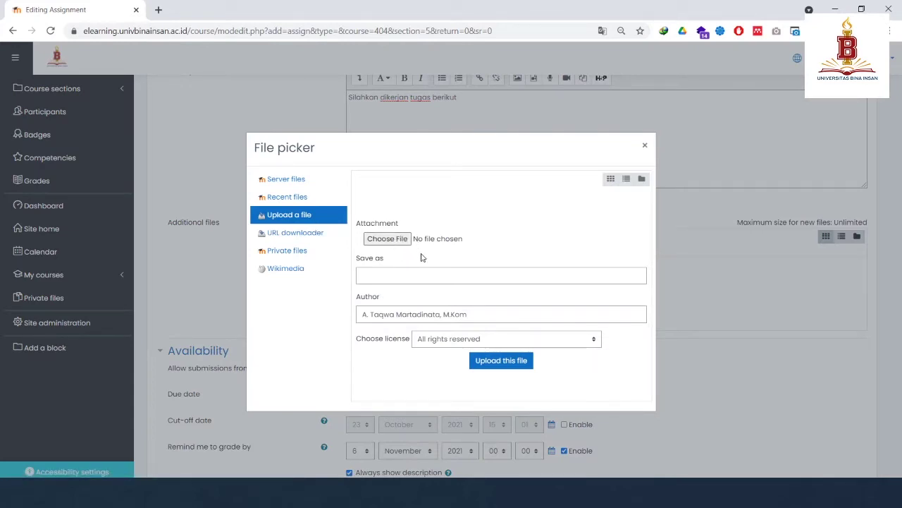
left_click(424, 275)
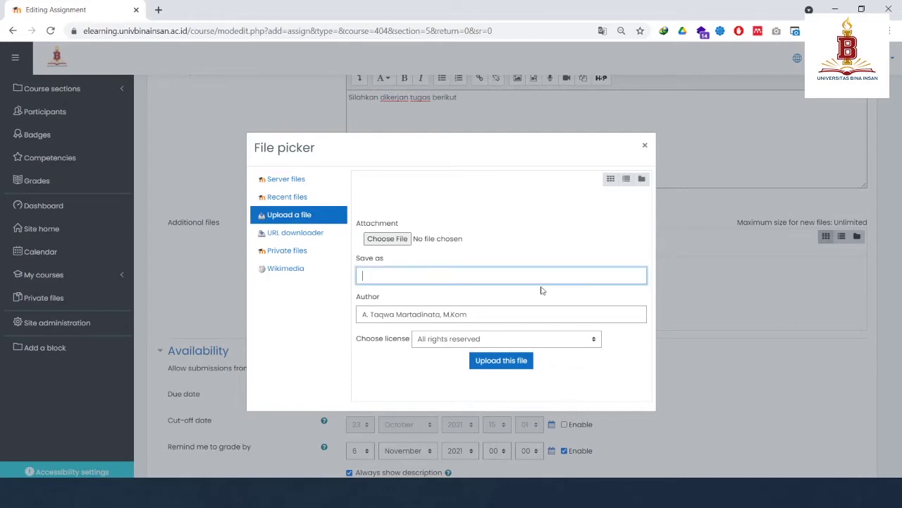
left_click(644, 146)
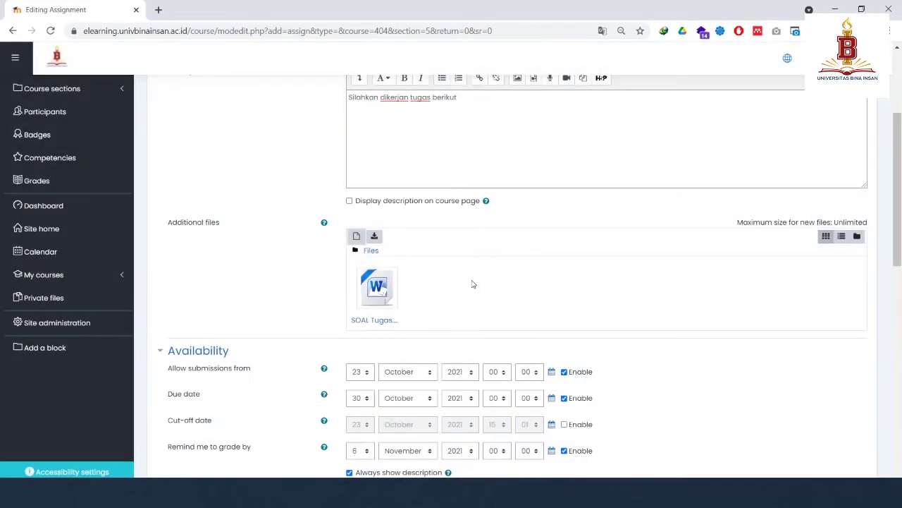
Step: Set the hour of the assignment's submission start to 08 and the hour of its due date to 23
scroll(604, 356, "down", 2)
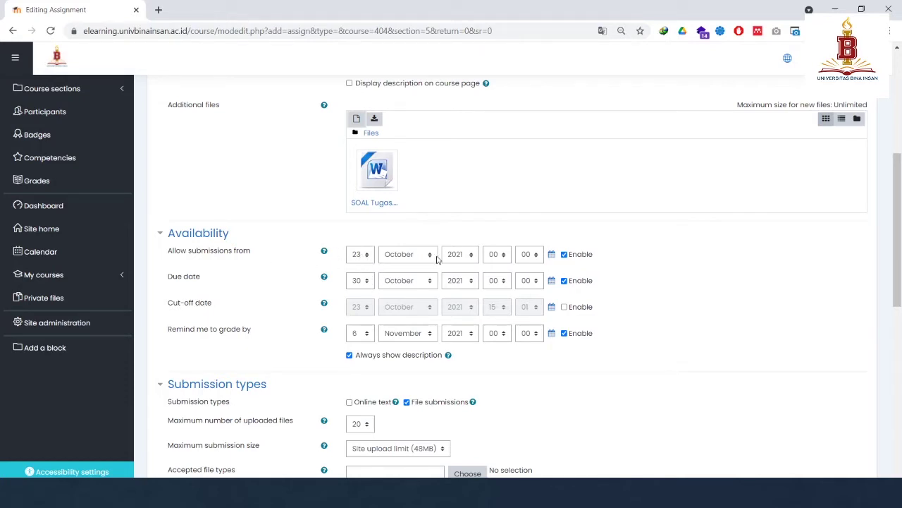
left_click(503, 255)
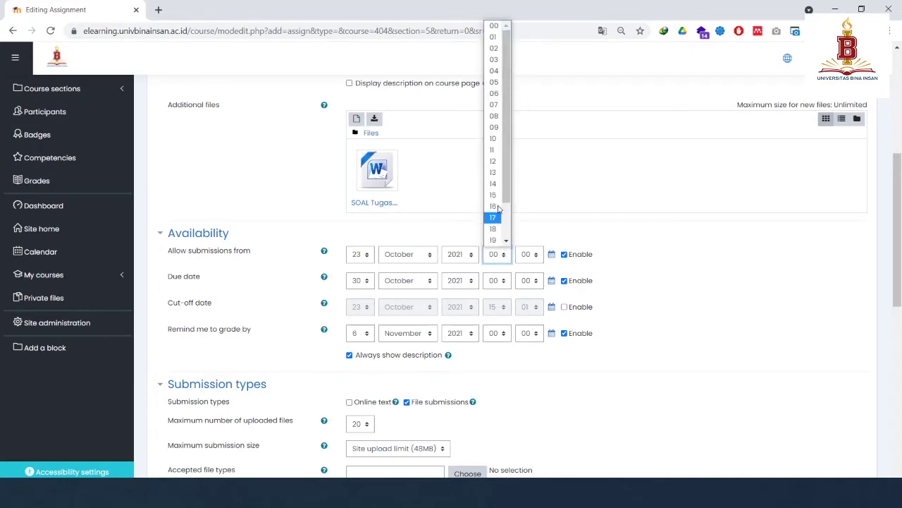
left_click(496, 115)
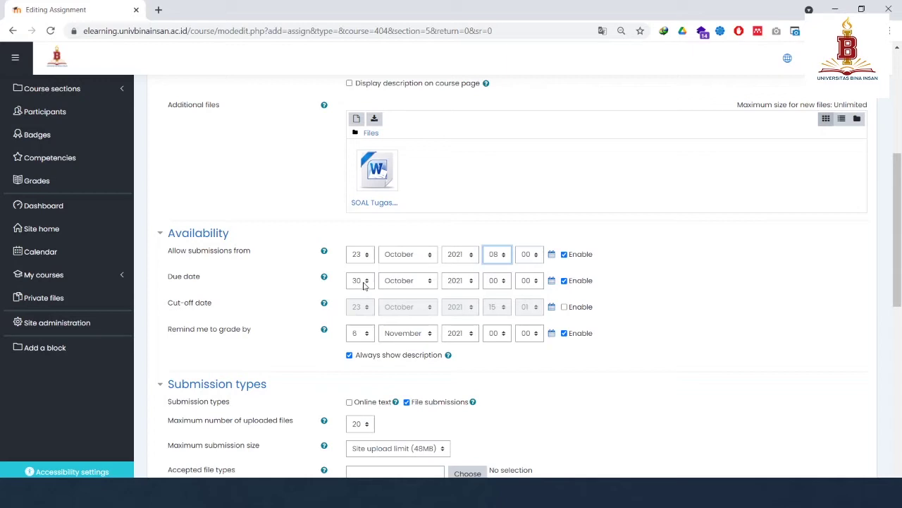
left_click(499, 281)
scroll(495, 268, "down", 1)
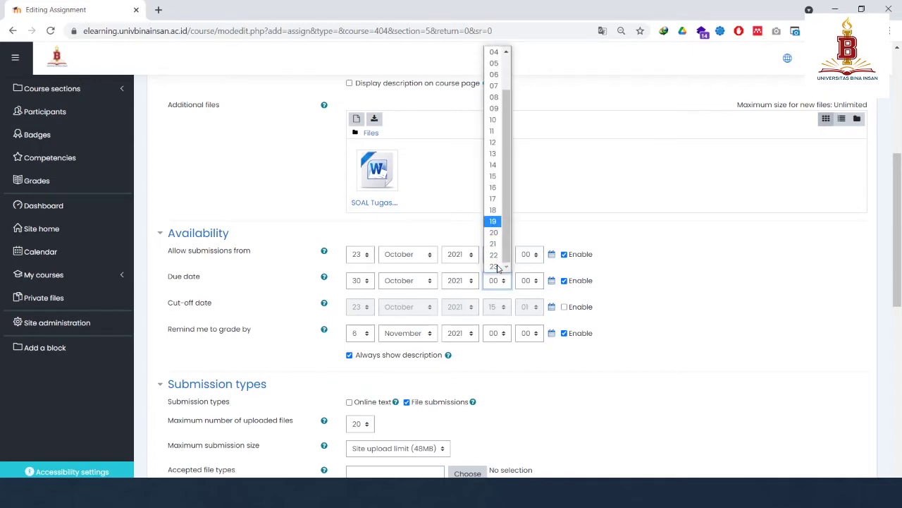
left_click(494, 267)
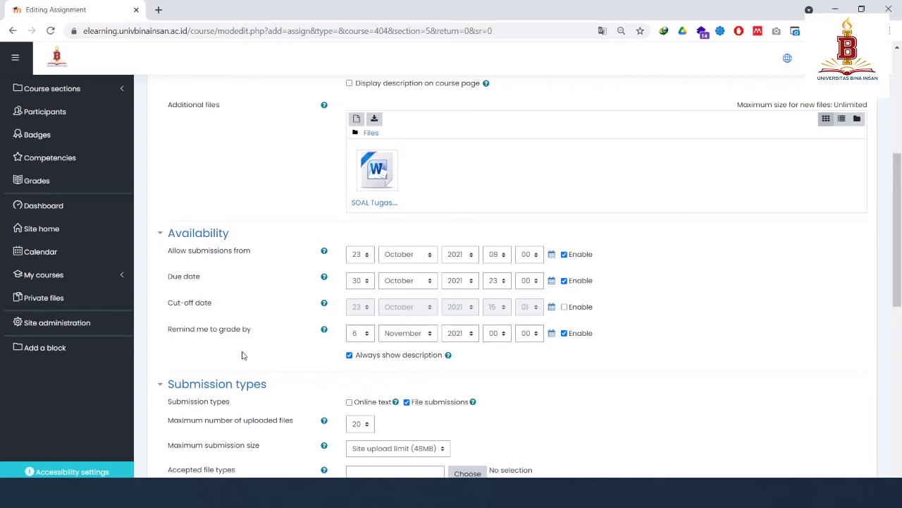
Step: Enable online text submissions and review the settings for number of uploaded files, submission size and accepted file types
scroll(243, 355, "down", 3)
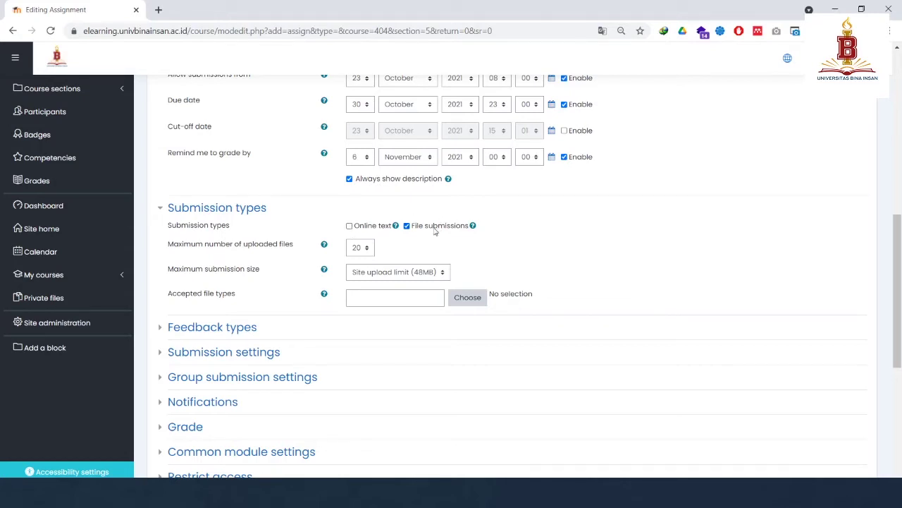
left_click(350, 226)
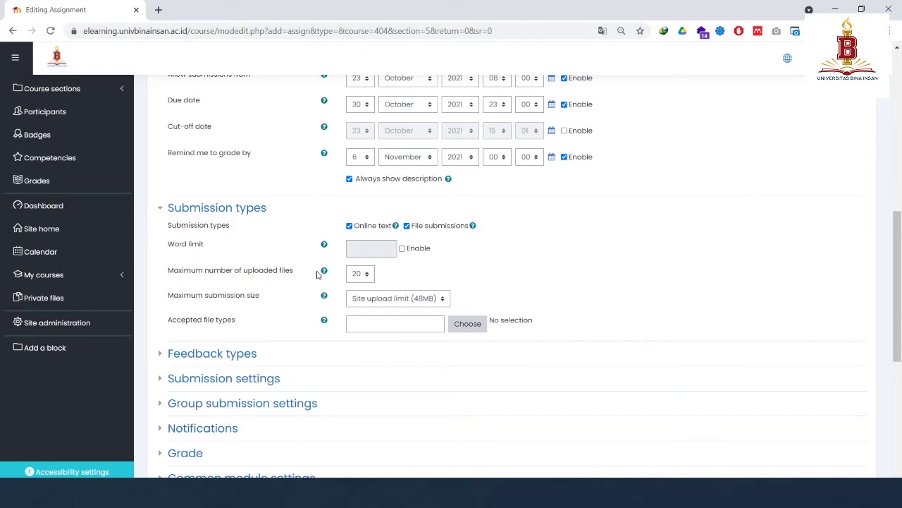
left_click(370, 277)
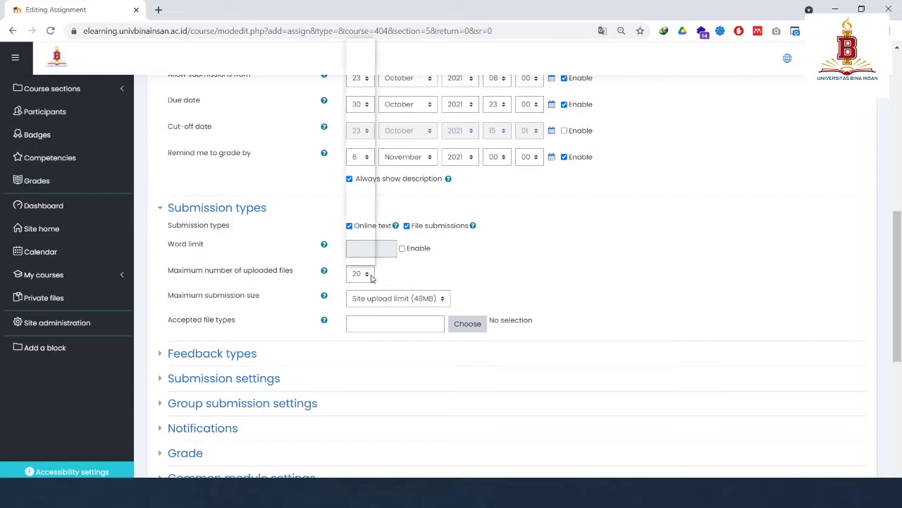
left_click(371, 277)
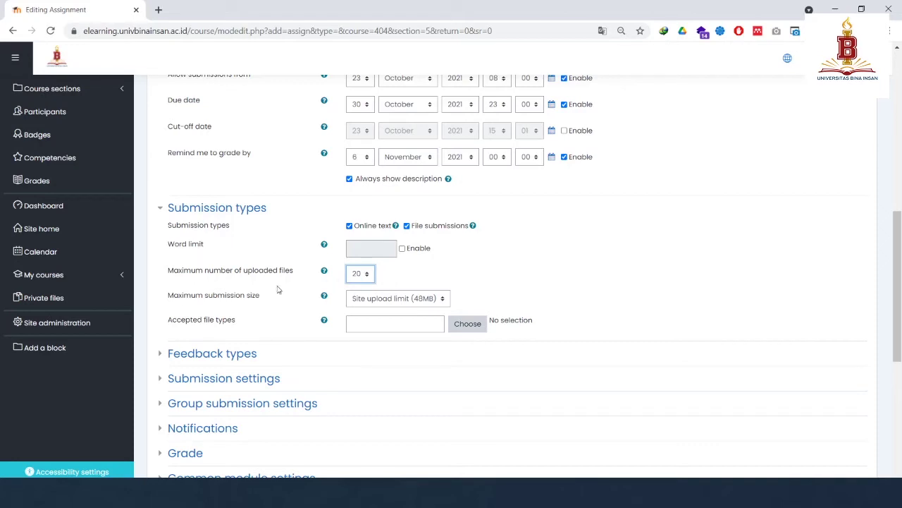
left_click_drag(173, 296, 238, 298)
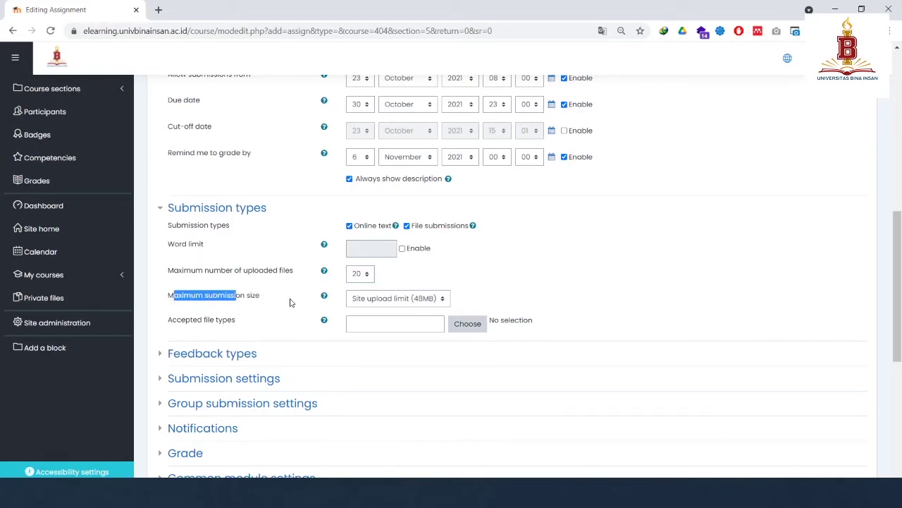
left_click(184, 305)
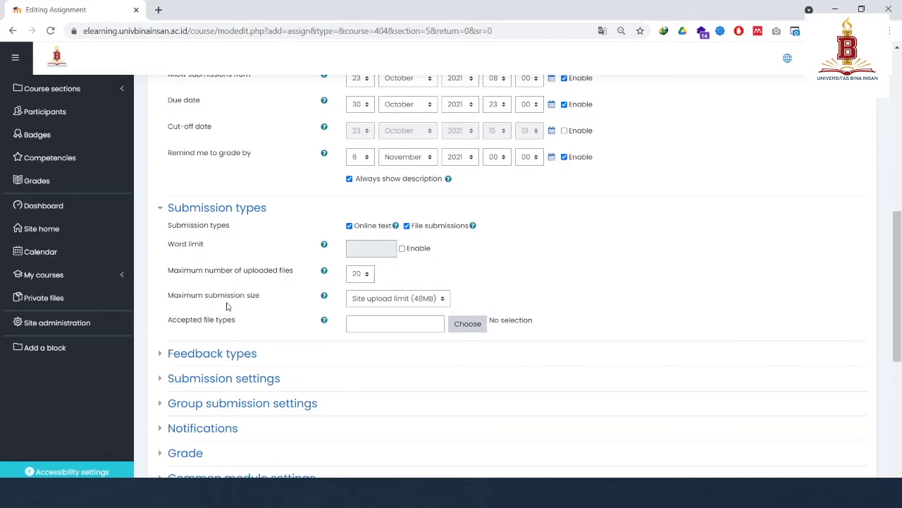
left_click(364, 299)
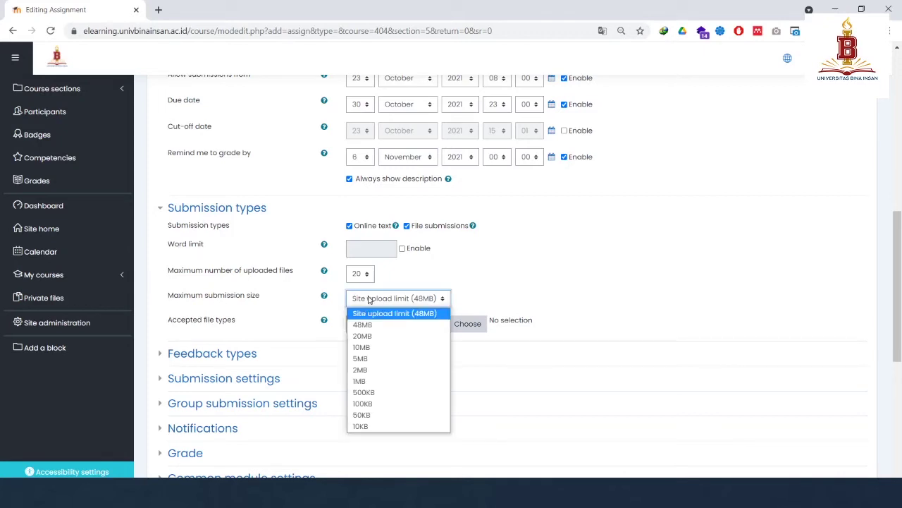
left_click(485, 282)
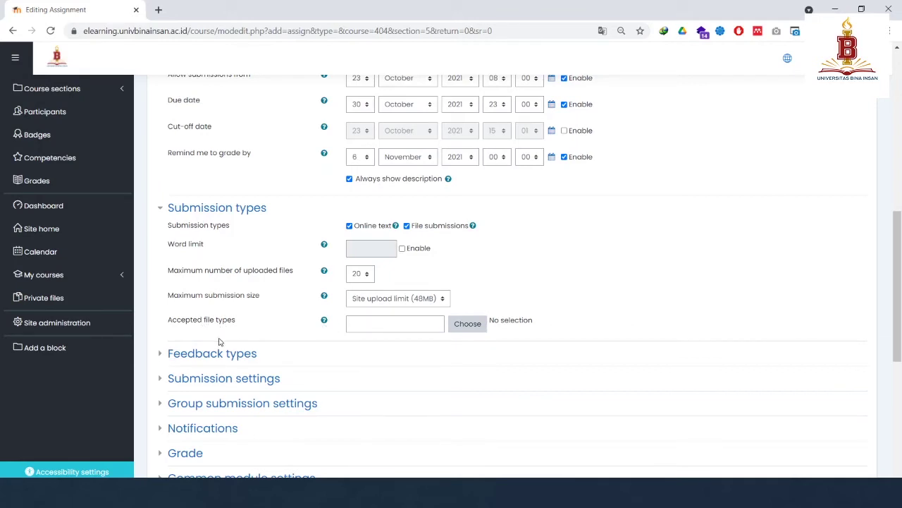
left_click_drag(167, 320, 238, 323)
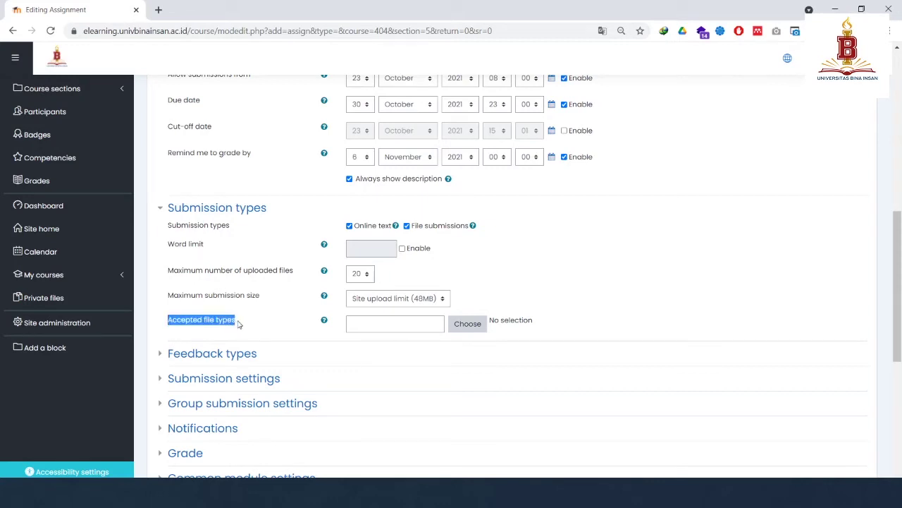
left_click(267, 318)
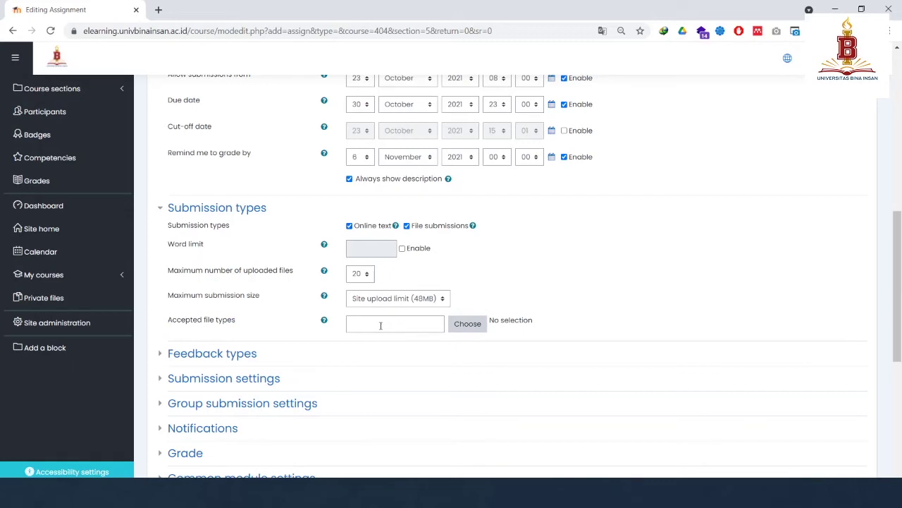
Step: Check through the remaining assignment settings, then save the assignment and return to the course
scroll(379, 327, "down", 3)
scroll(375, 339, "up", 8)
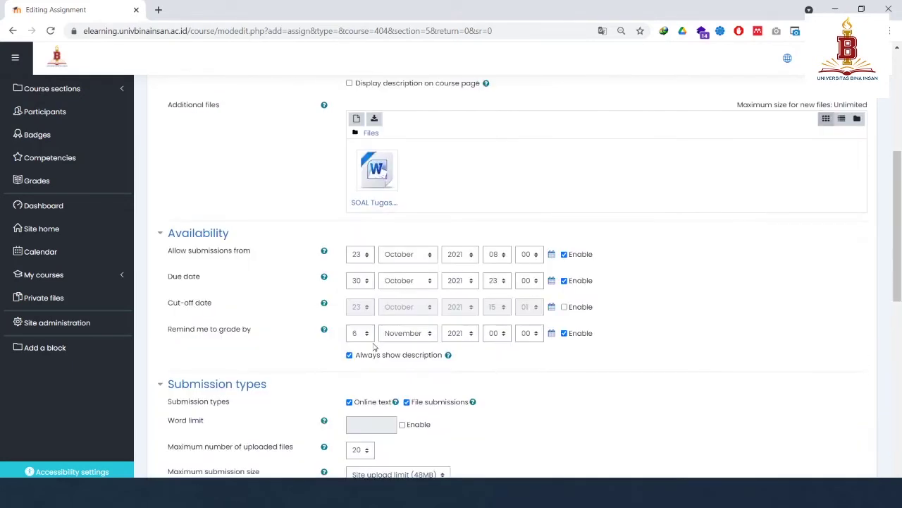
scroll(376, 346, "up", 2)
scroll(353, 348, "down", 6)
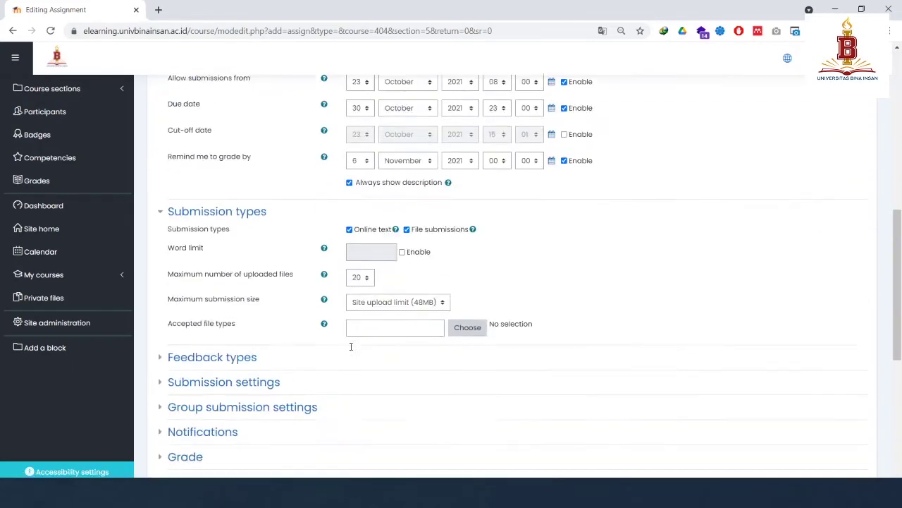
scroll(352, 349, "down", 4)
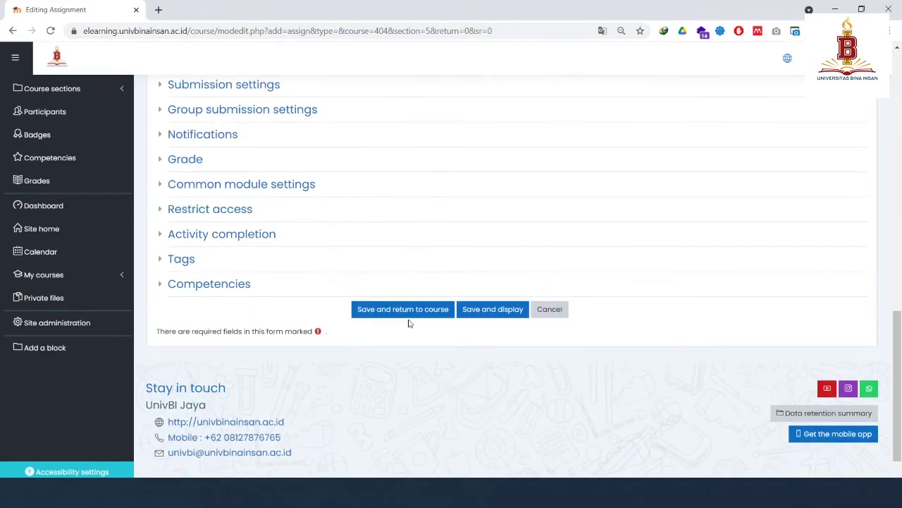
left_click(413, 317)
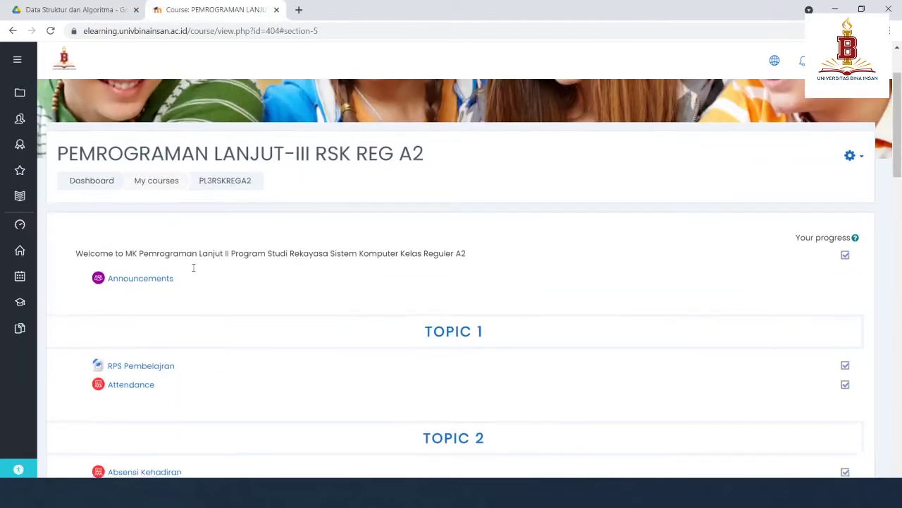
Step: In the student's view of the course, reload the page and open Tugas Pertemuan 5 under Topic 5
scroll(198, 270, "down", 3)
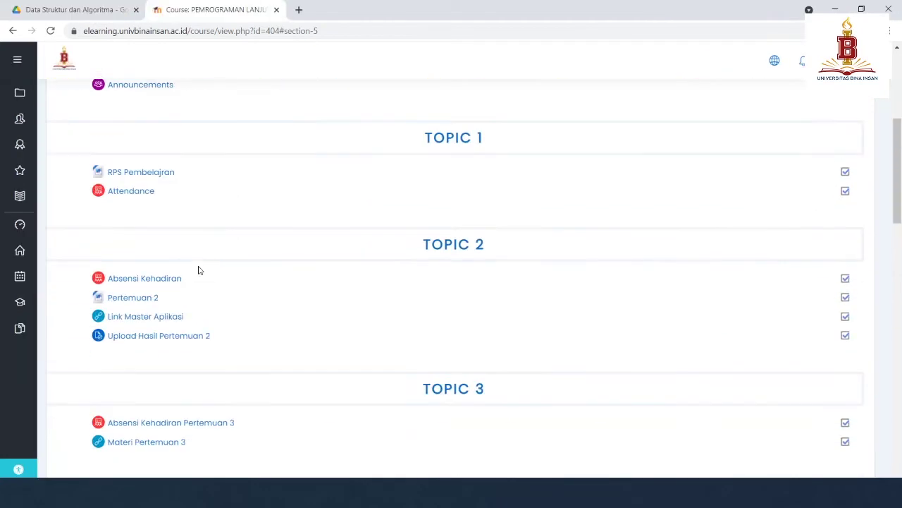
scroll(198, 270, "down", 1)
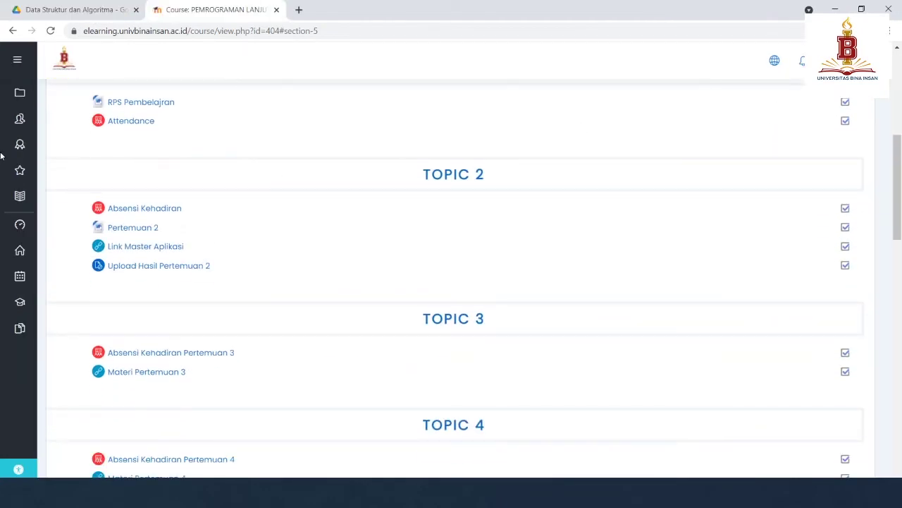
left_click(842, 60)
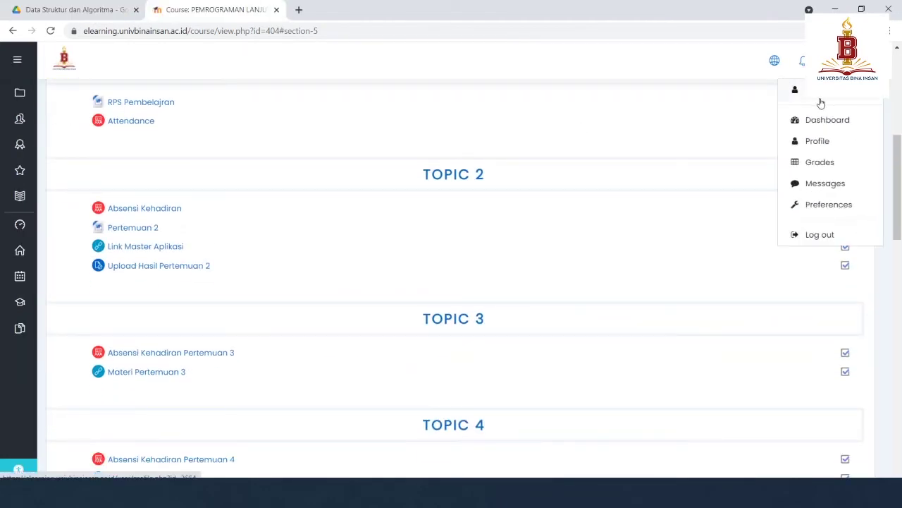
scroll(493, 261, "down", 3)
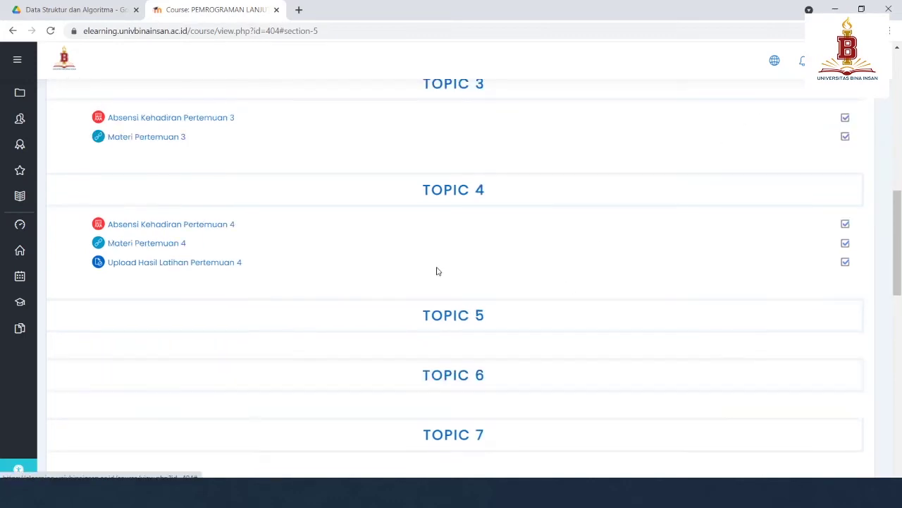
left_click(48, 31)
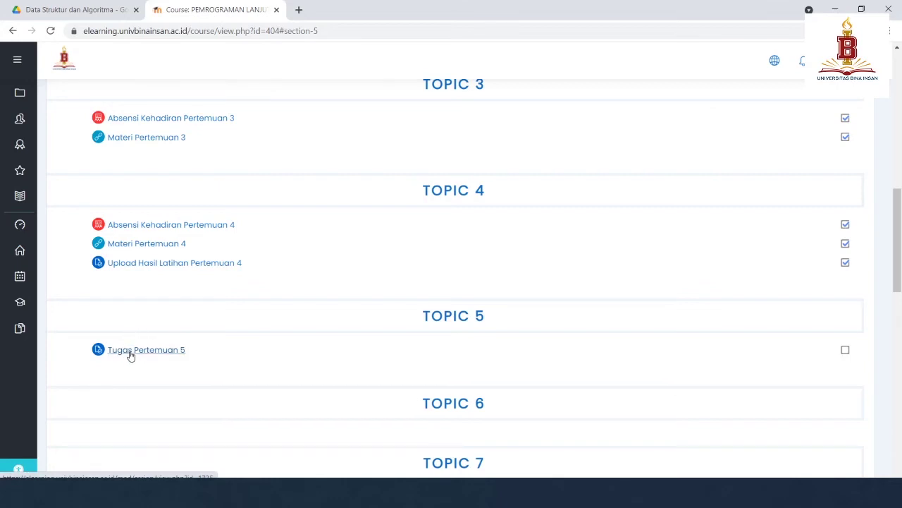
left_click(130, 355)
Step: Review the assignment's description, attached file and submission status as a student, and expand the submission comments
scroll(125, 230, "down", 1)
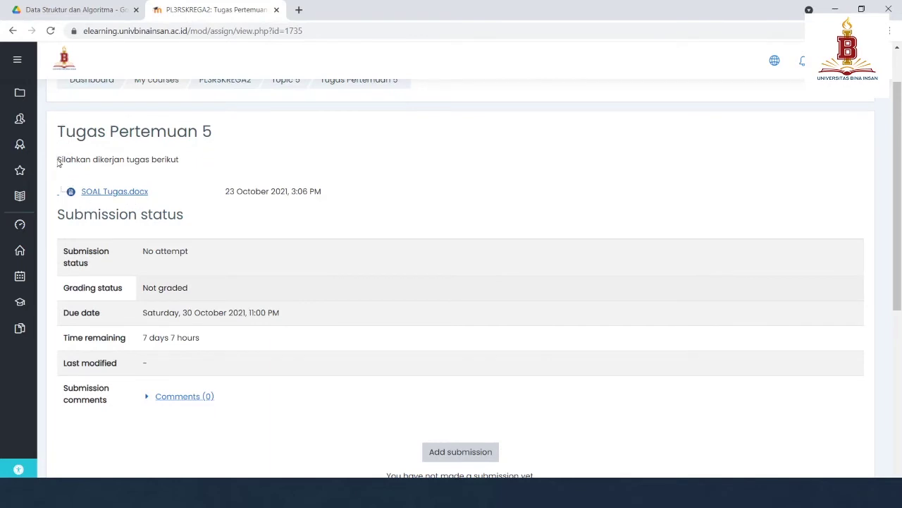
left_click_drag(58, 162, 193, 160)
left_click(201, 161)
scroll(200, 216, "down", 2)
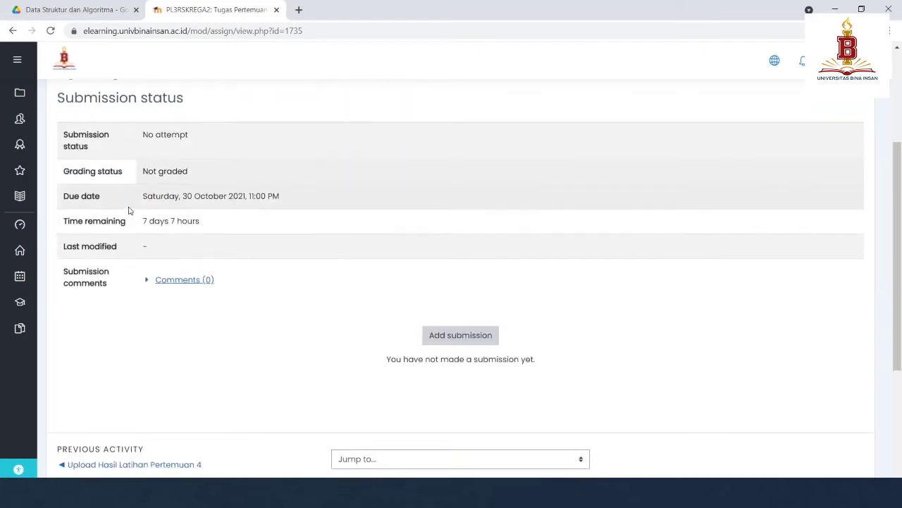
scroll(127, 208, "up", 2)
left_click_drag(62, 217, 184, 217)
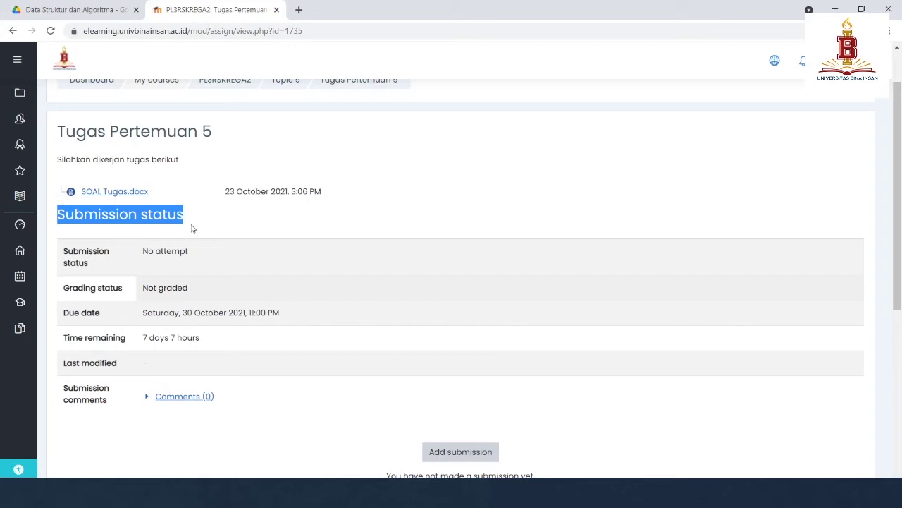
left_click(150, 401)
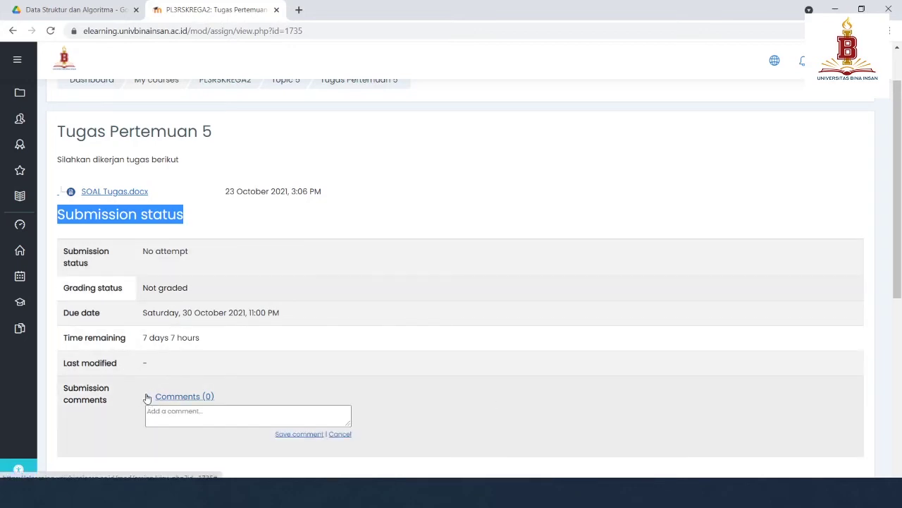
Step: Check the comment box under the assignment's submission comments, and collapse it again
left_click(149, 398)
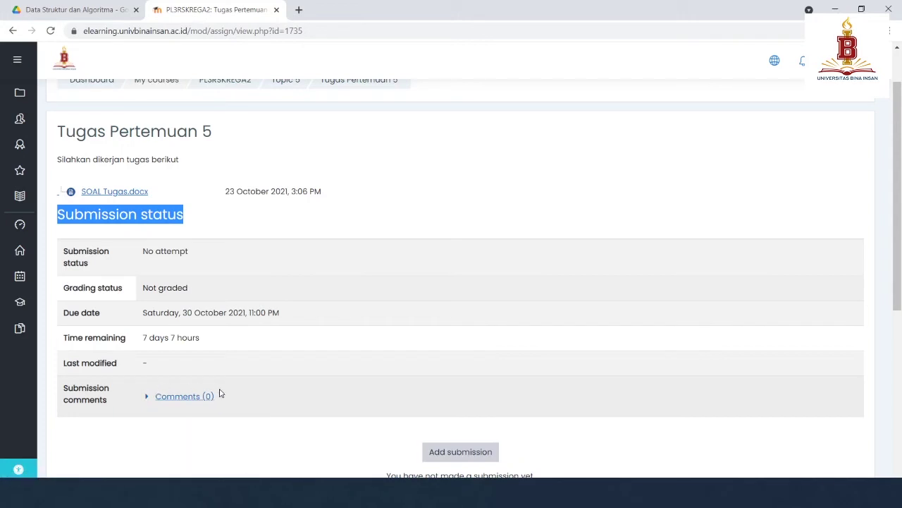
left_click(147, 397)
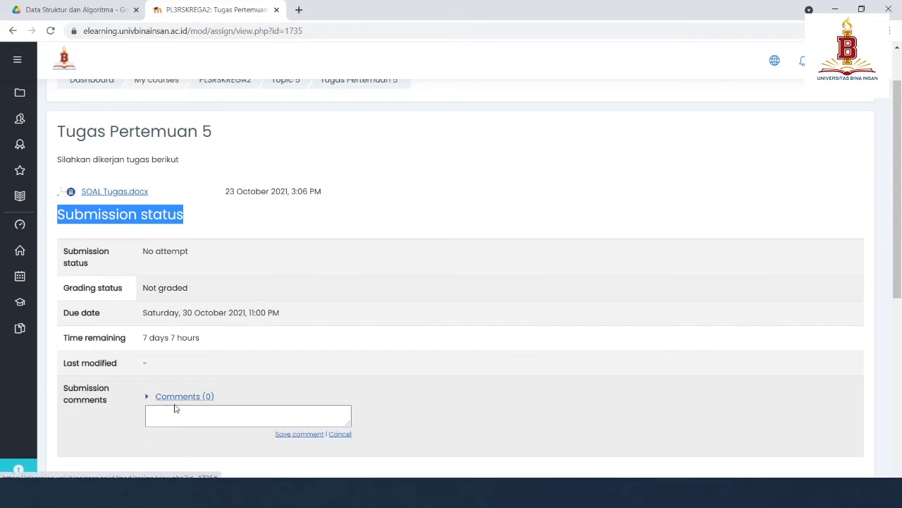
left_click(187, 412)
left_click(148, 397)
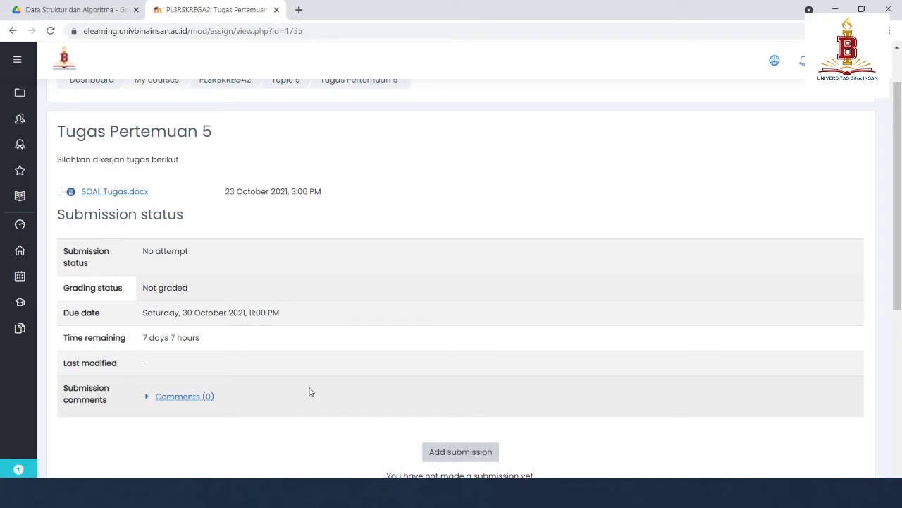
Step: Start a submission for Tugas Pertemuan 5 and enter "Berikut tugas kami" as its online text
left_click(456, 455)
scroll(342, 276, "down", 1)
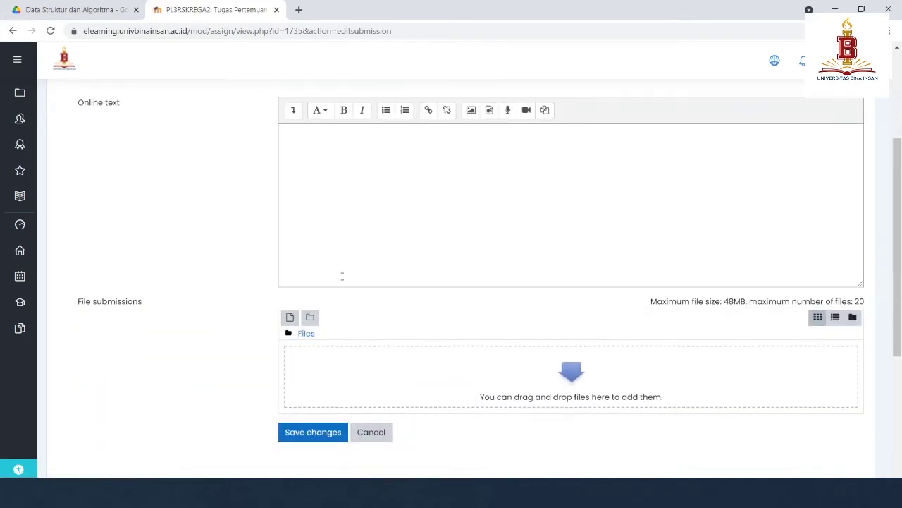
scroll(342, 275, "up", 2)
left_click(345, 252)
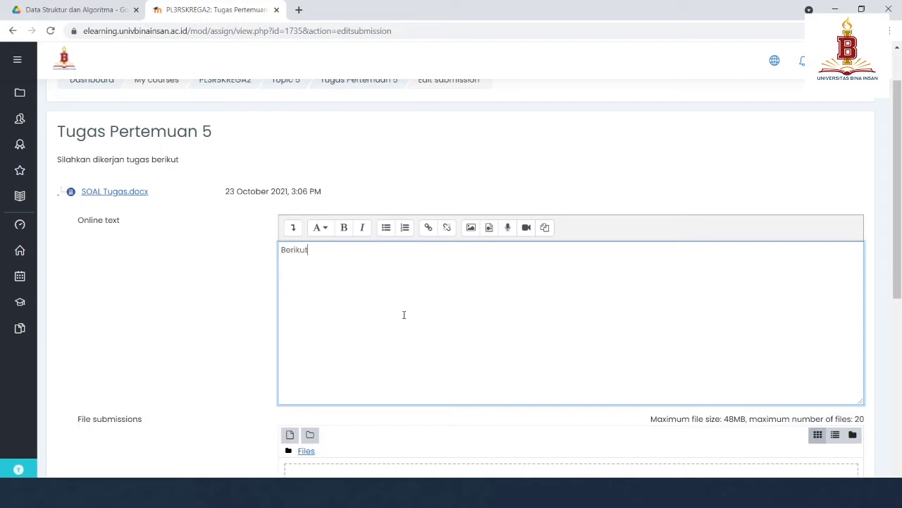
type("Berikut tugas kami")
Step: Attach the Word document Pertemuan 3 from the Praktek SIG folder to the submission's files
scroll(374, 268, "down", 3)
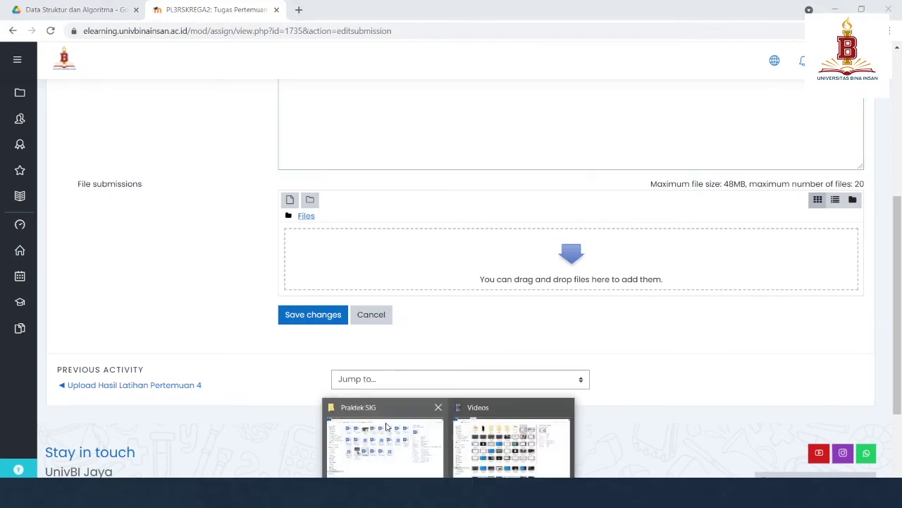
left_click(385, 425)
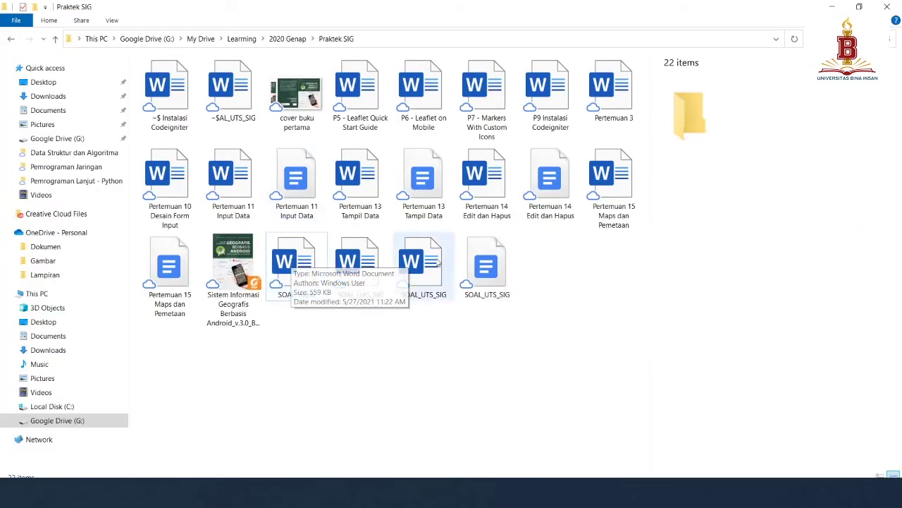
left_click(359, 102)
left_click_drag(612, 92, 577, 272)
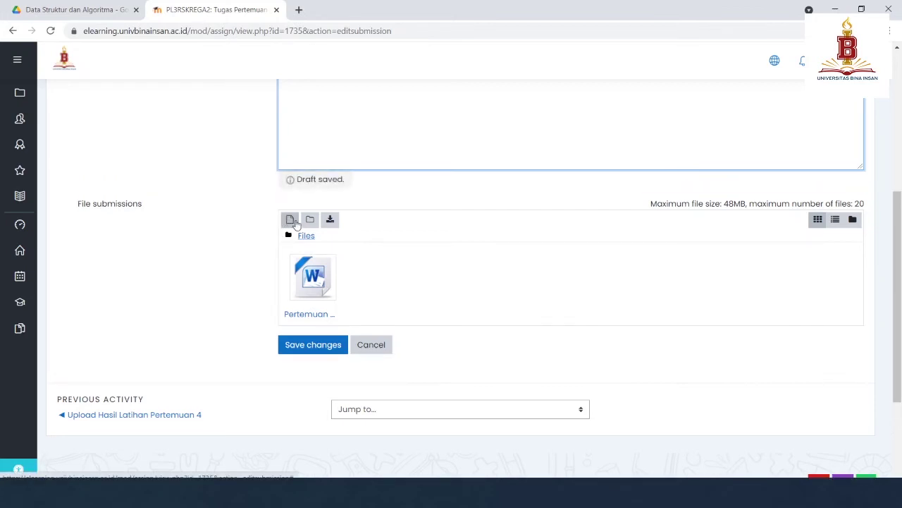
Step: Look at the file upload form for adding further files without choosing one, and save the submission
scroll(297, 248, "up", 2)
scroll(296, 249, "down", 2)
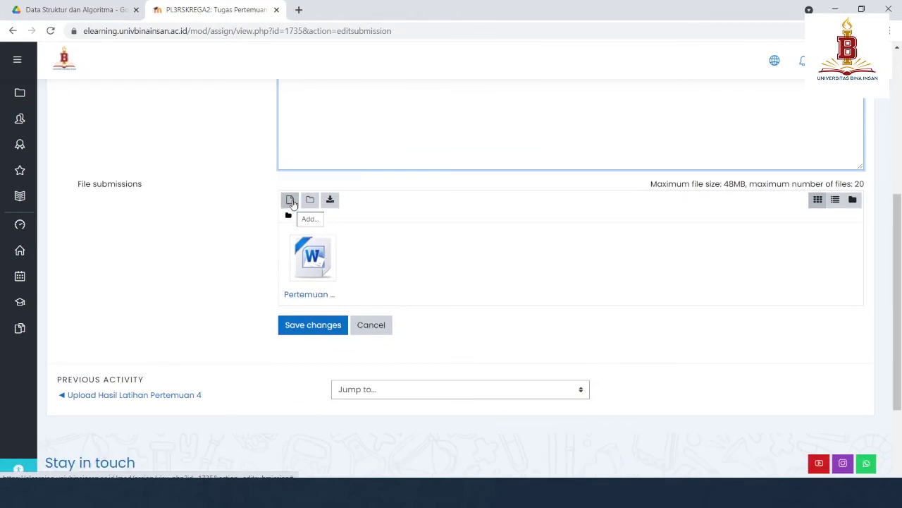
left_click(291, 203)
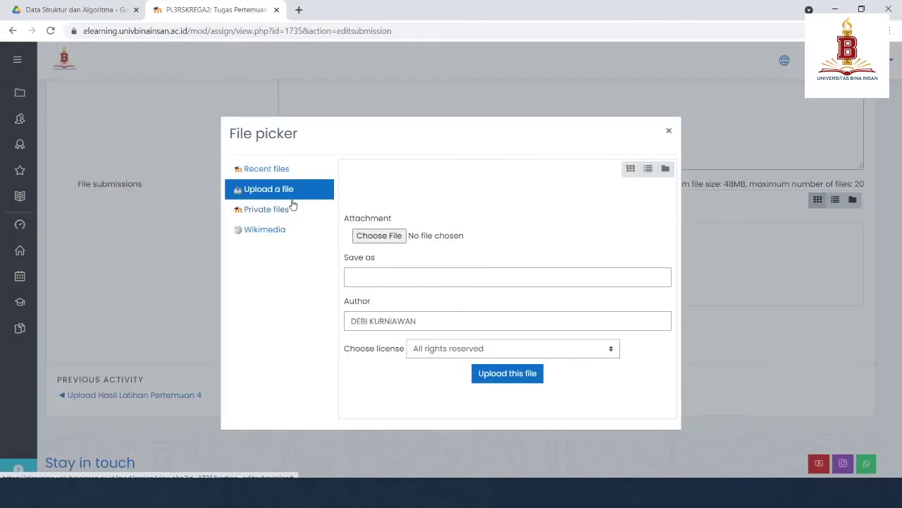
left_click(381, 238)
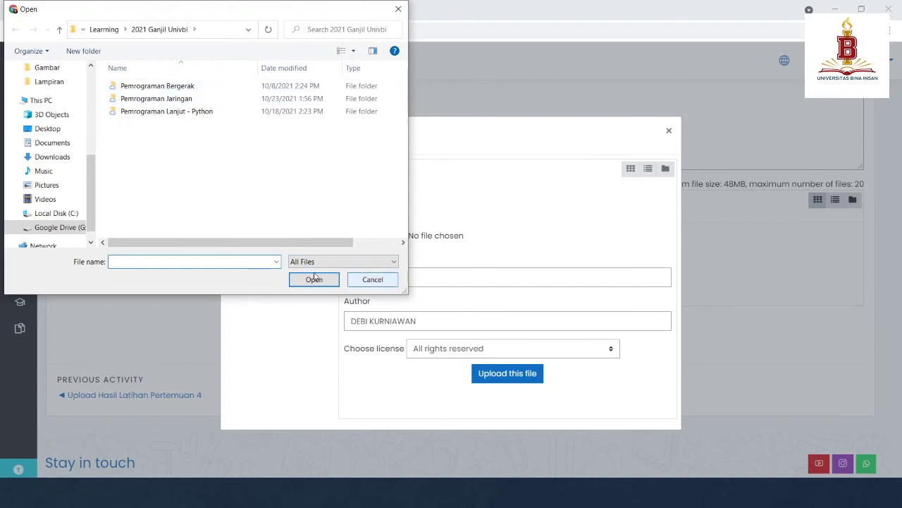
left_click(370, 281)
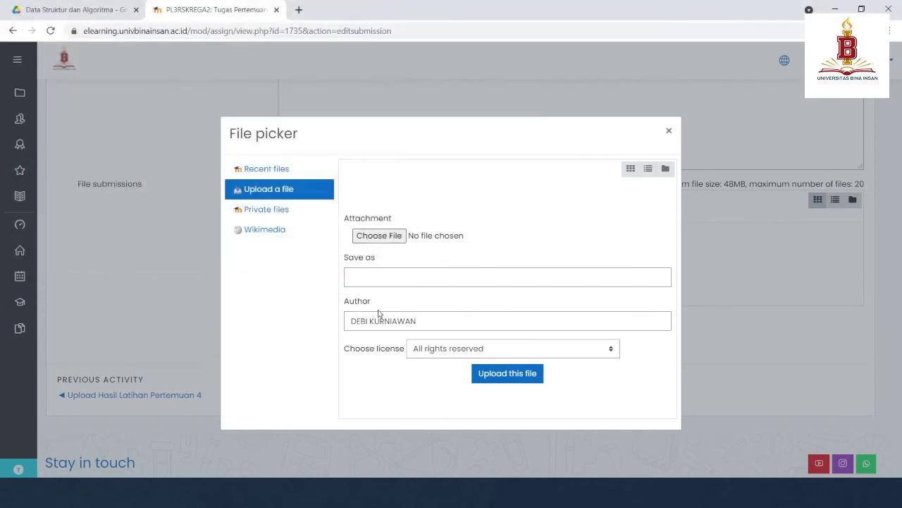
left_click(506, 373)
left_click(315, 385)
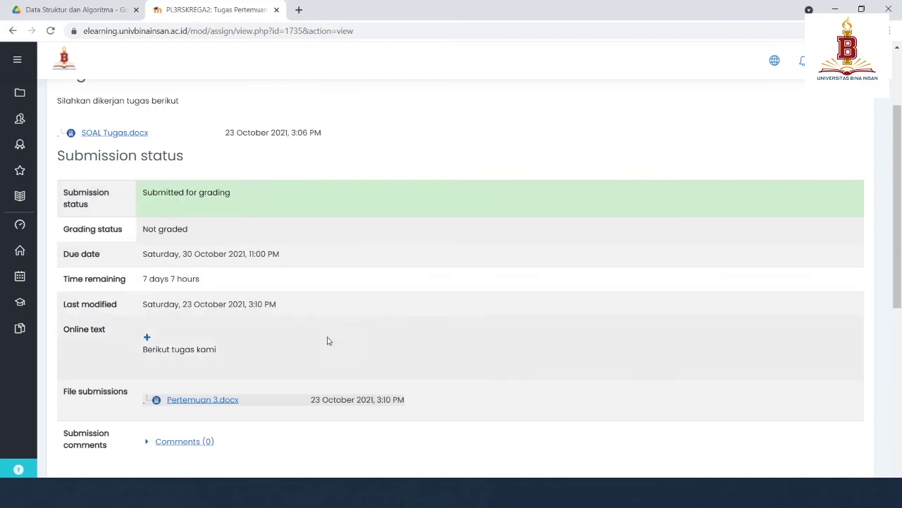
Step: Switch to the teacher's browser window and open Tugas Pertemuan 5 under Topic 5 of the course
mouse_move(480, 493)
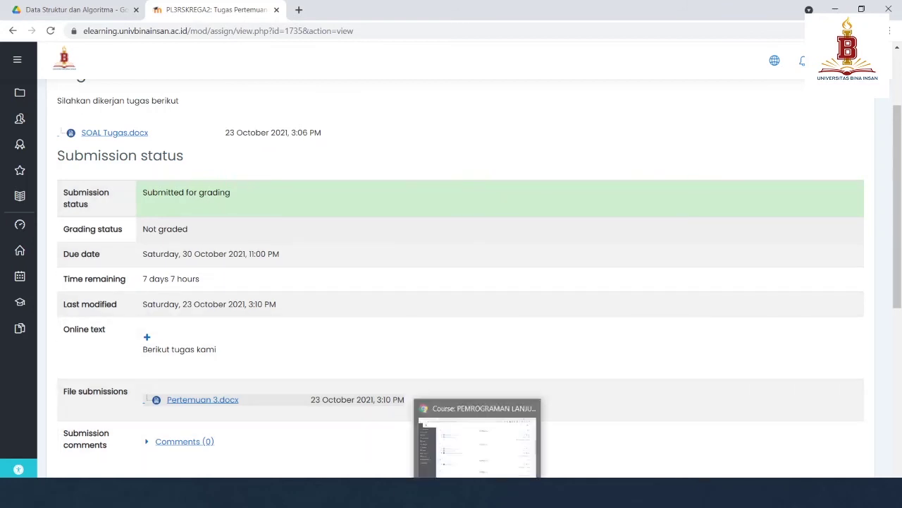
left_click(479, 452)
left_click(242, 365)
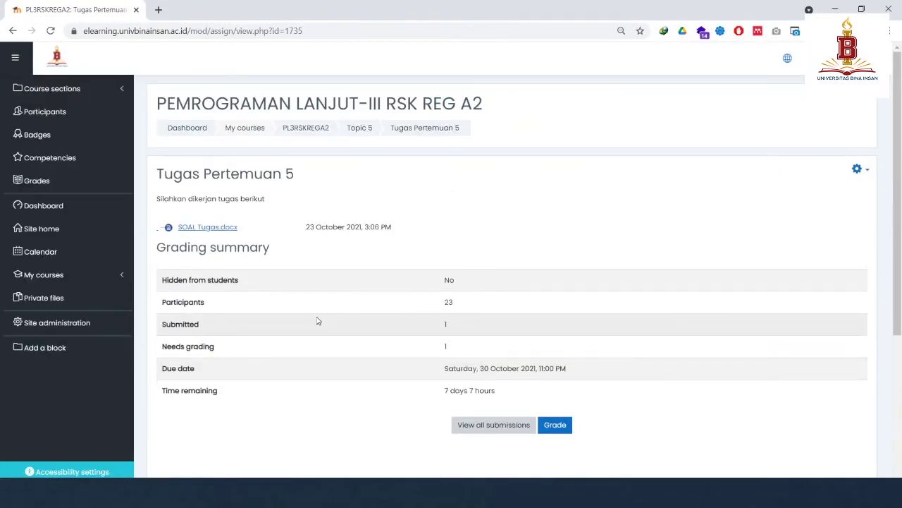
left_click(12, 31)
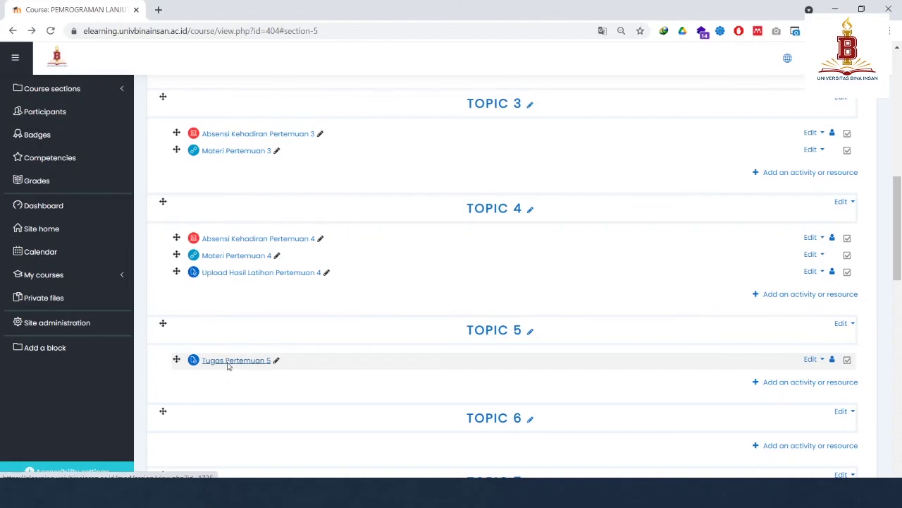
left_click(227, 361)
Step: Examine the participants, submitted and needs grading figures in the assignment's grading summary
scroll(258, 242, "down", 2)
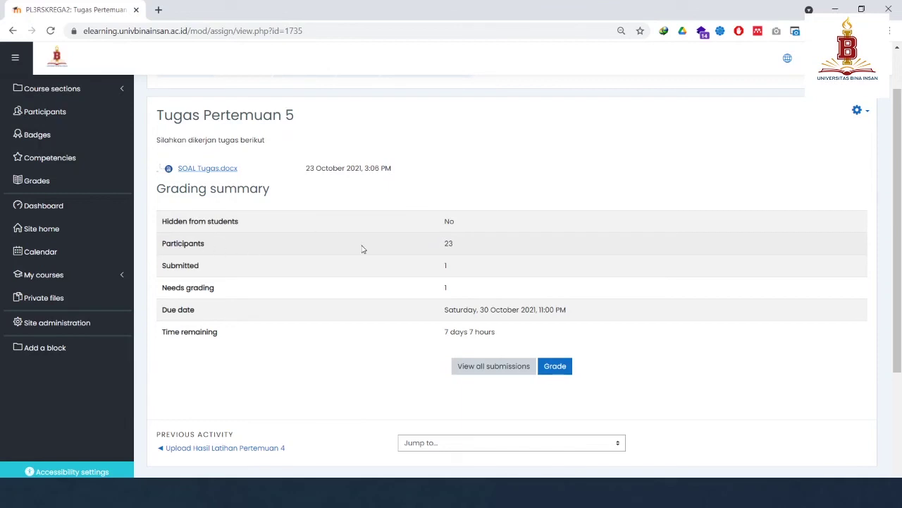
double_click(446, 243)
left_click(275, 266)
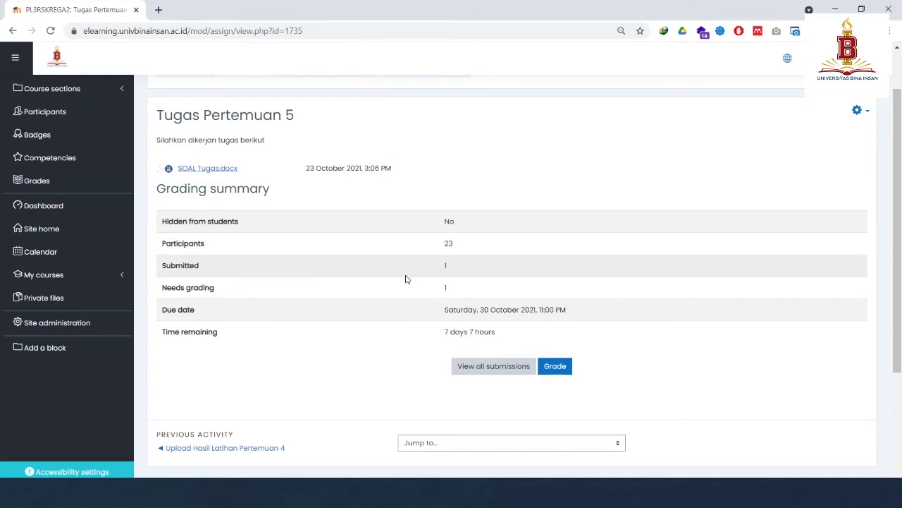
double_click(446, 266)
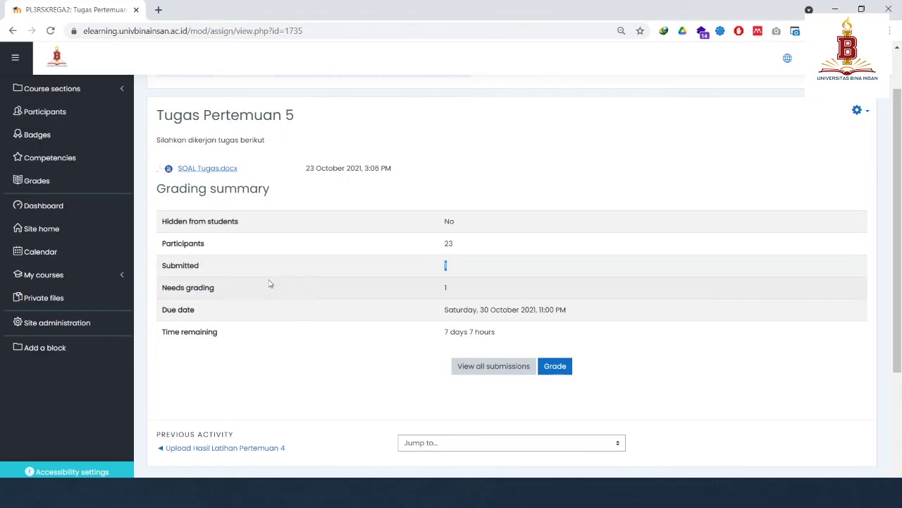
left_click(441, 291)
double_click(442, 289)
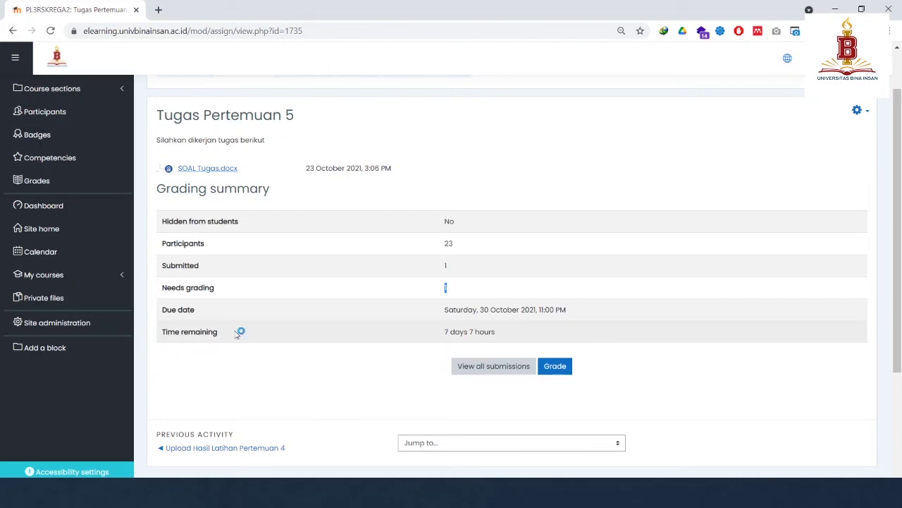
Step: View all submissions and examine each student's status, last modified date, online text and submitted files
left_click(472, 372)
scroll(431, 283, "down", 1)
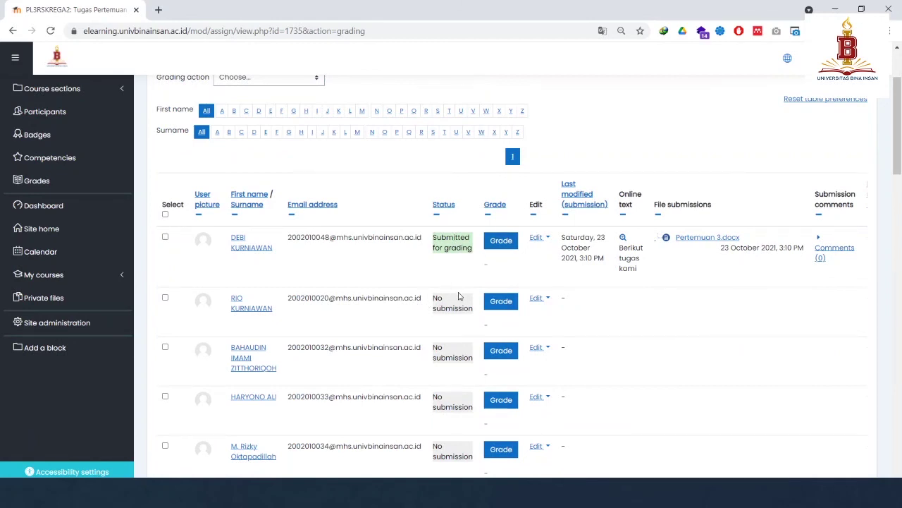
scroll(459, 296, "down", 1)
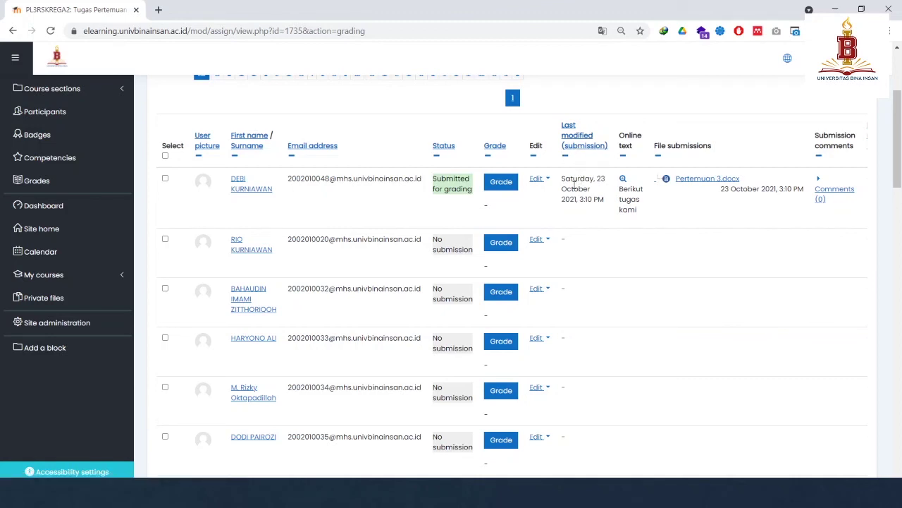
left_click_drag(567, 180, 596, 198)
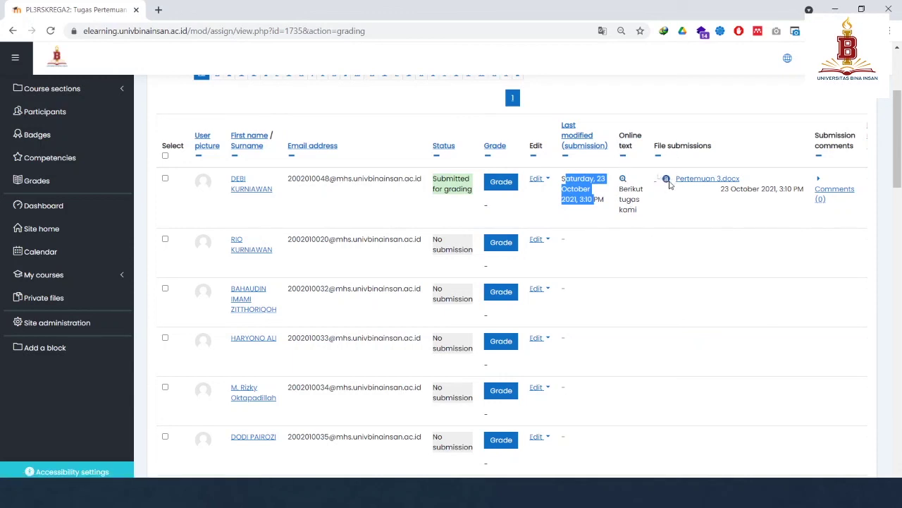
scroll(652, 205, "down", 2)
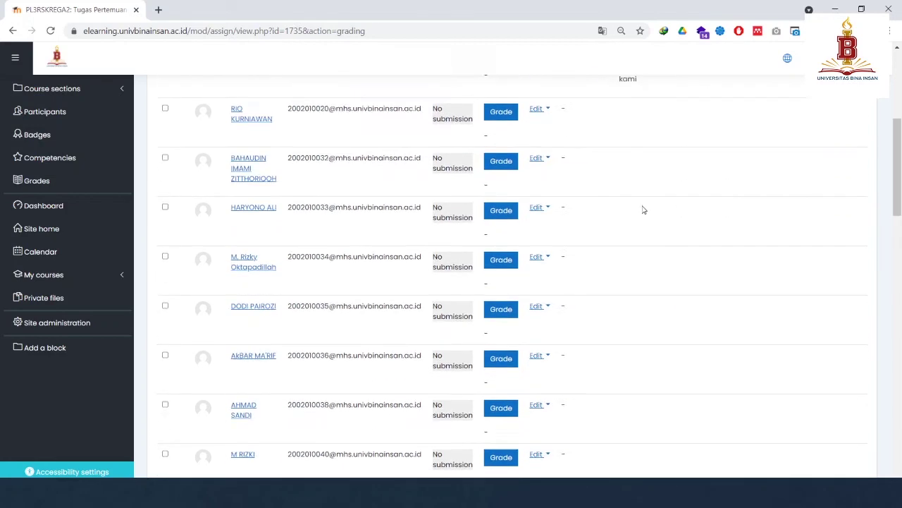
scroll(643, 210, "up", 2)
scroll(510, 201, "up", 1)
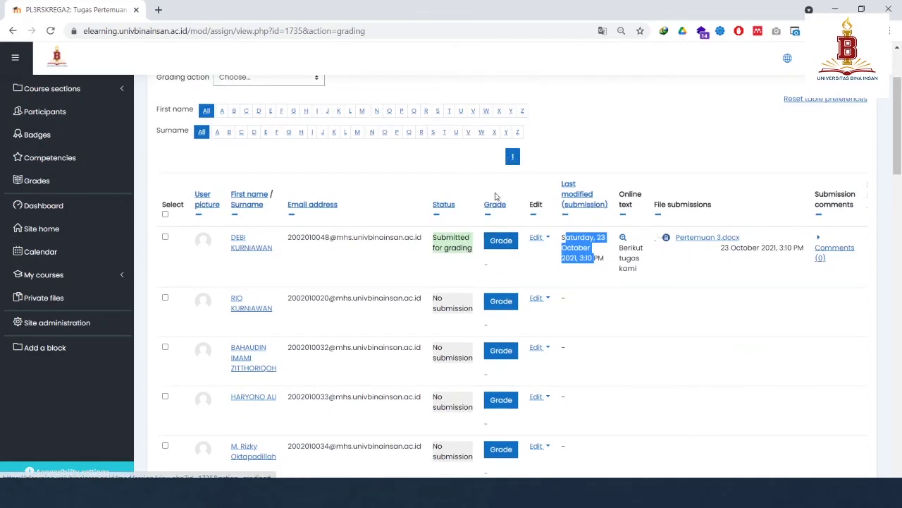
scroll(508, 196, "up", 2)
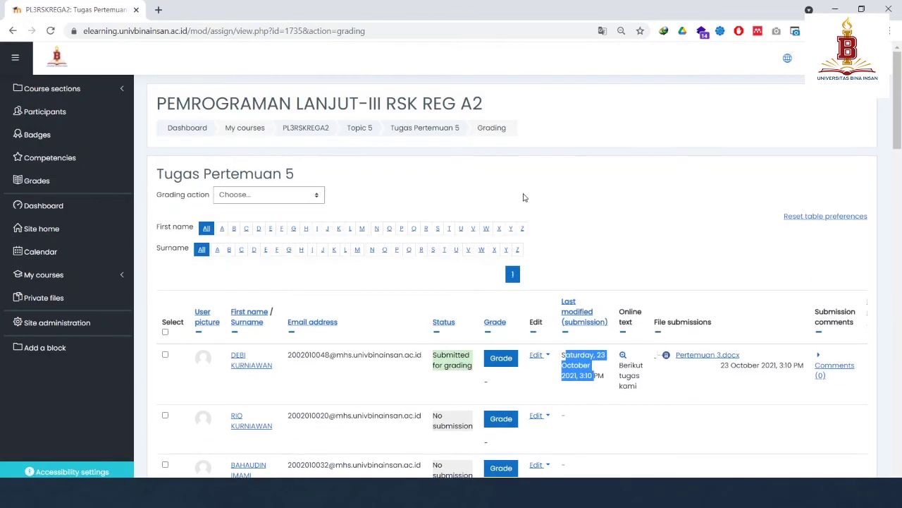
Step: Open the submitted student work for grading, download Pertemuan 3.docx, read through it in Word and close it
left_click(501, 359)
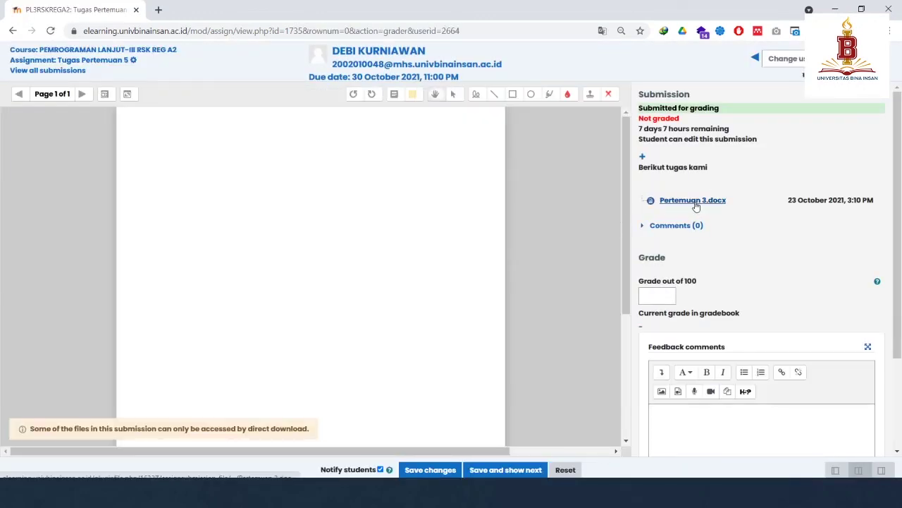
right_click(696, 205)
left_click(720, 209)
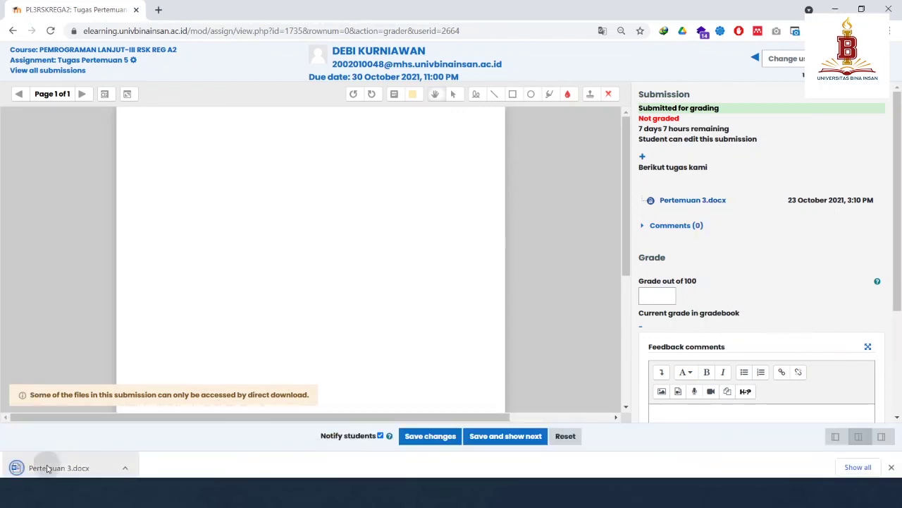
left_click(42, 467)
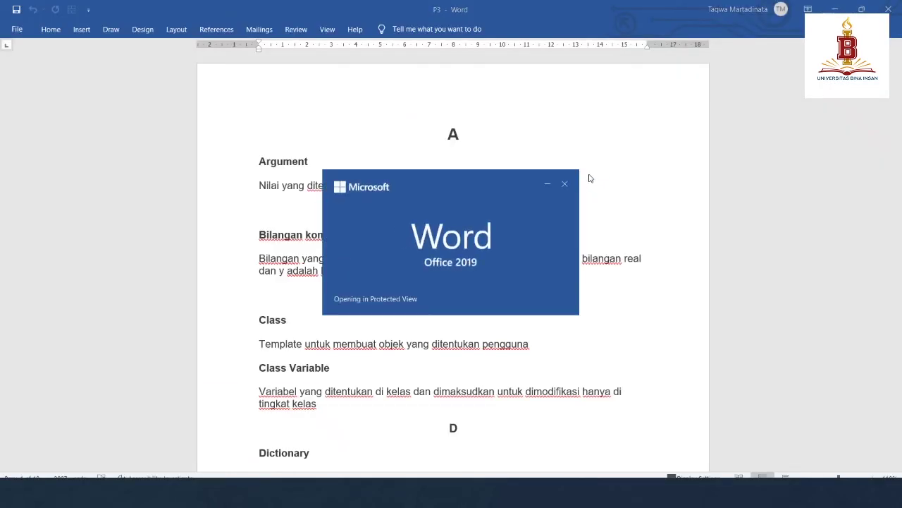
scroll(490, 155, "down", 8)
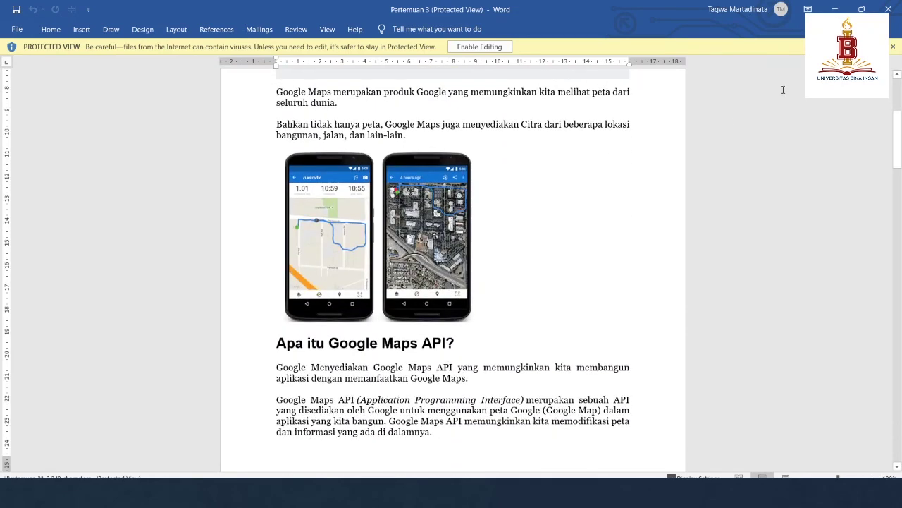
left_click(888, 9)
left_click(888, 9)
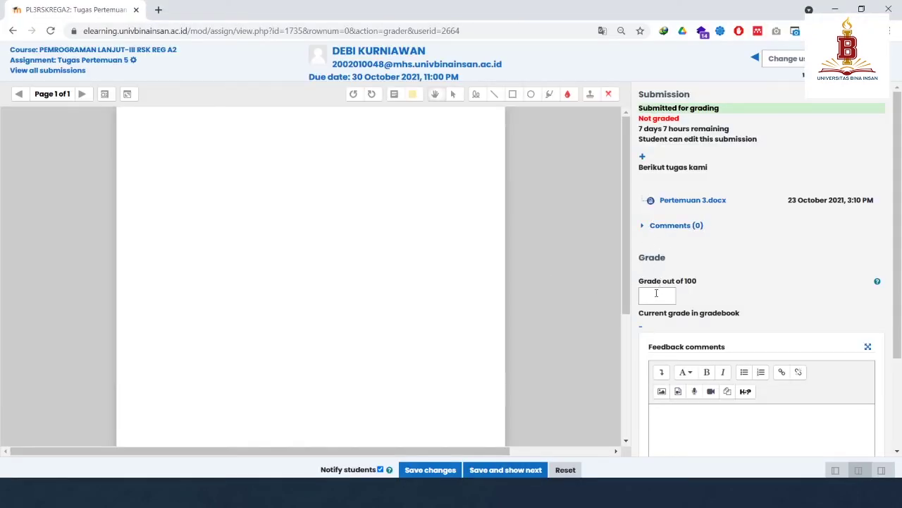
Step: Grade the student's submission 100 out of 100 and save the changes
left_click(656, 293)
scroll(804, 185, "down", 2)
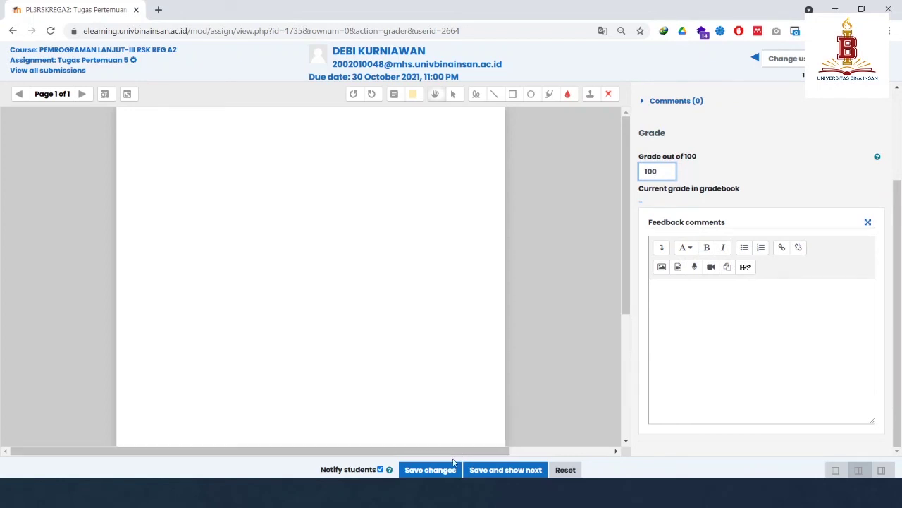
scroll(711, 218, "up", 2)
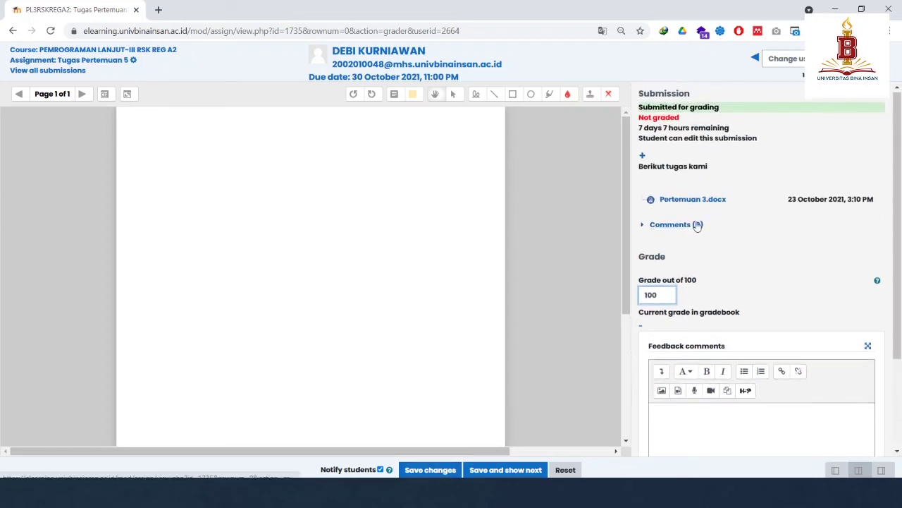
left_click(431, 470)
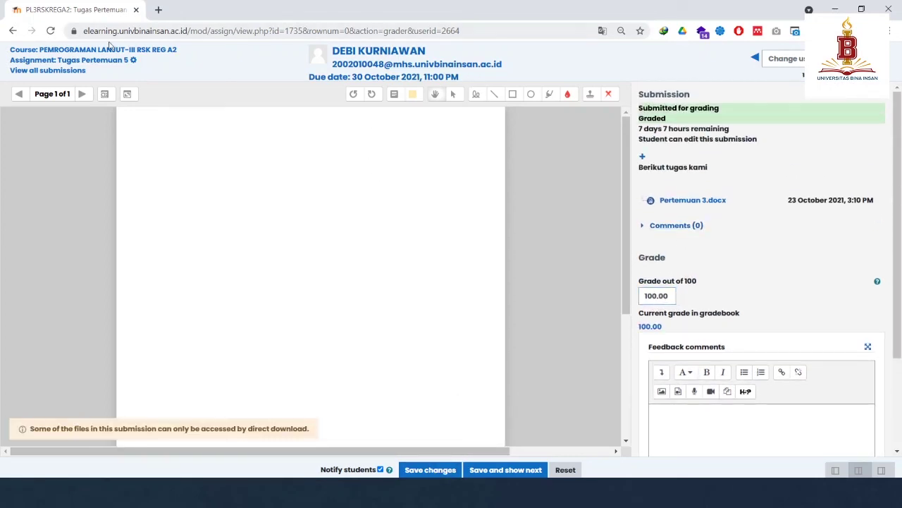
Step: Return to the list of all submissions and look through the students' statuses and grades
left_click(75, 71)
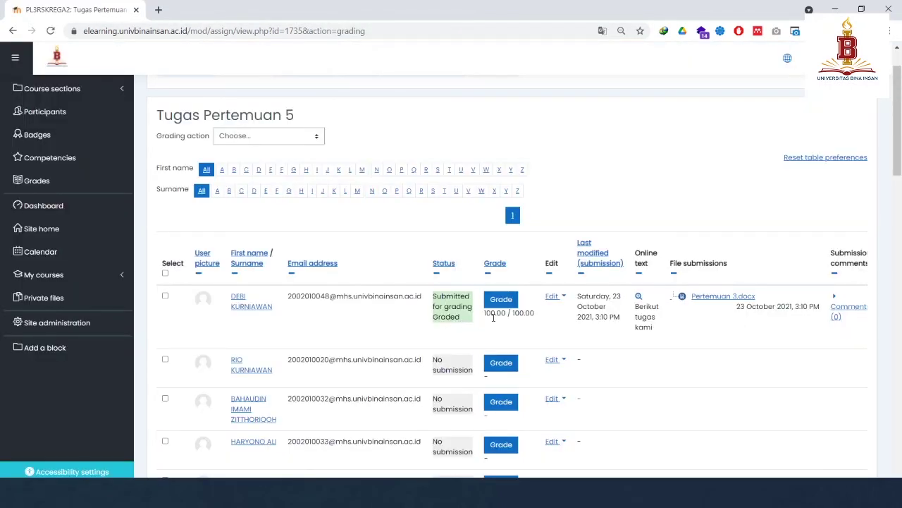
scroll(545, 314, "down", 5)
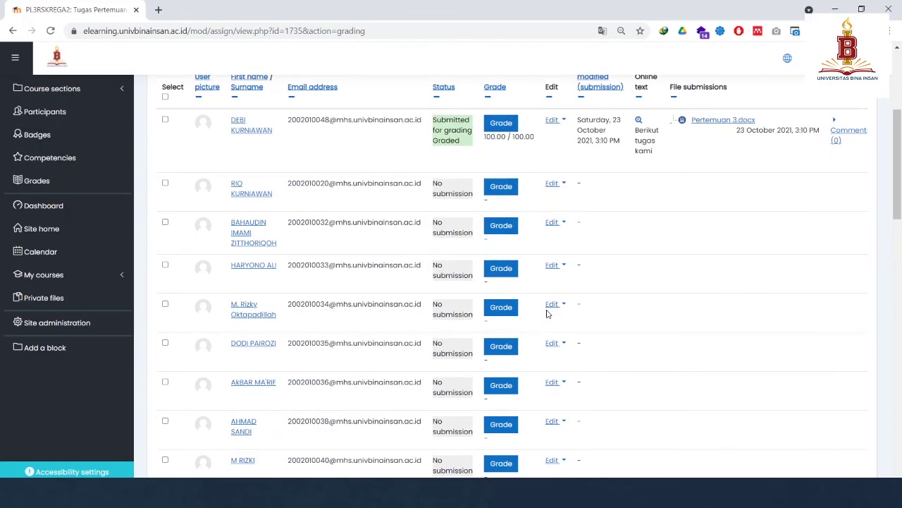
scroll(542, 333, "up", 5)
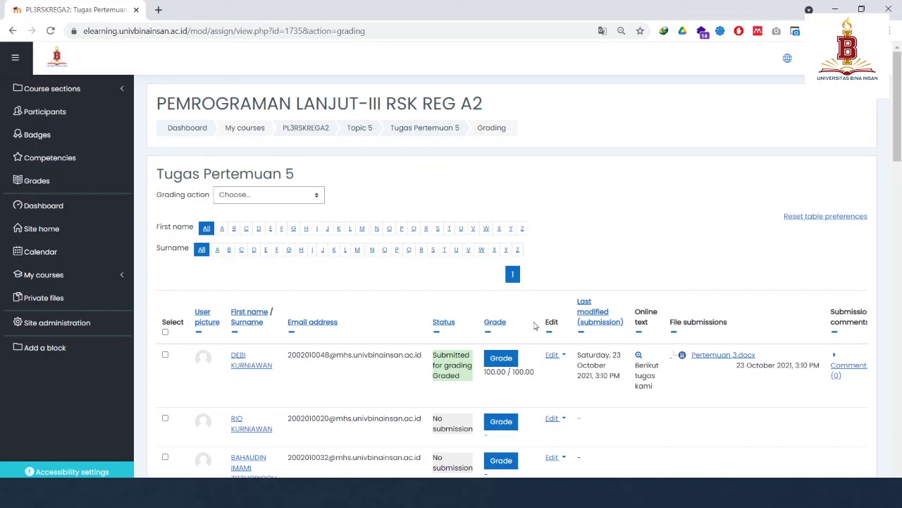
scroll(535, 325, "down", 8)
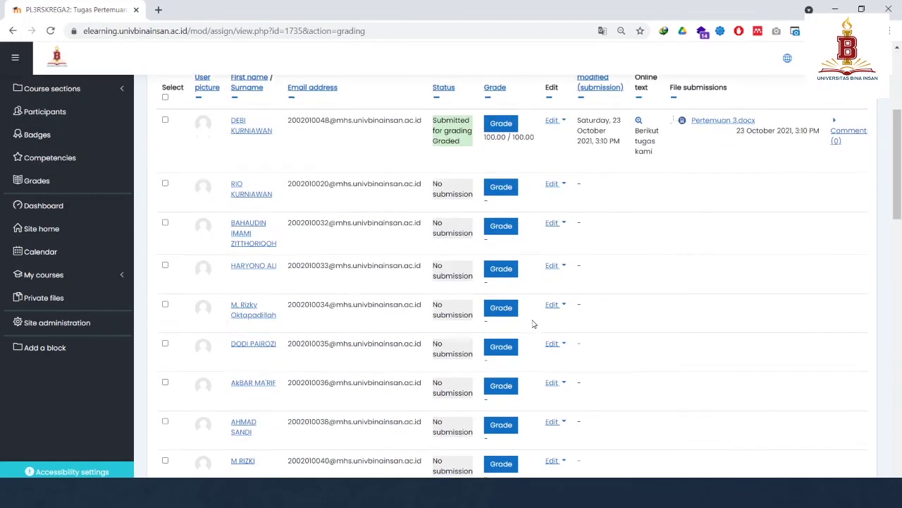
scroll(535, 332, "down", 6)
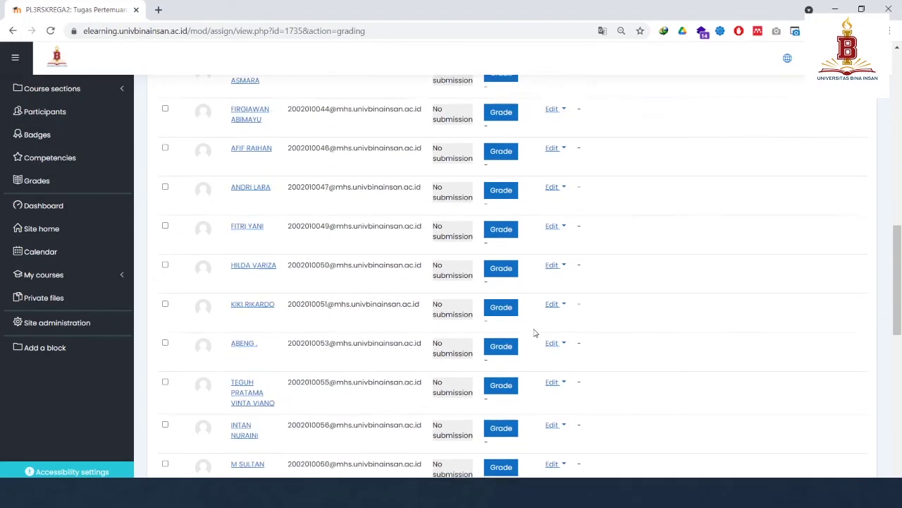